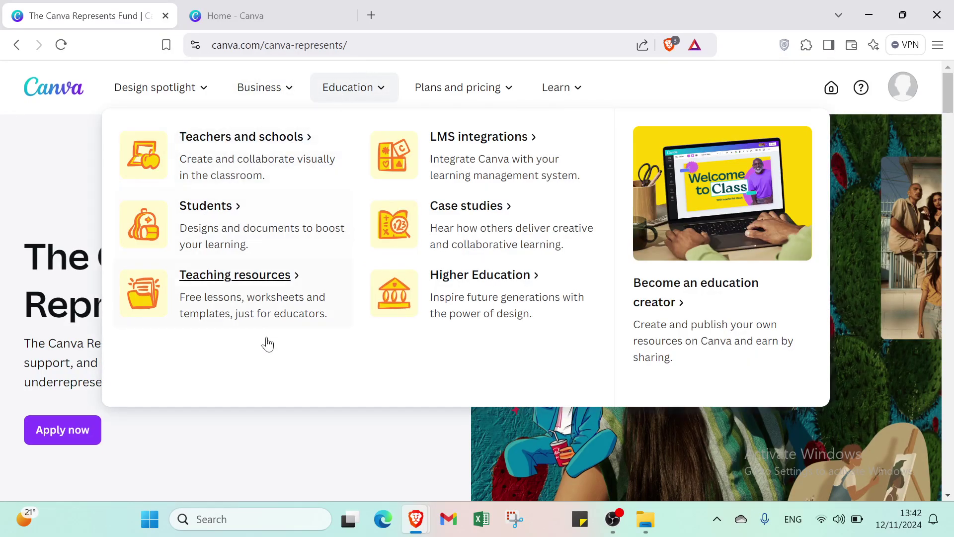
Look through the Canva Represents Fund page, from the artist application details to the Meet the artists collections, and return to its start.
{"action": "scroll", "coordinate": [312, 368], "scroll_direction": "down", "scroll_amount": 7}
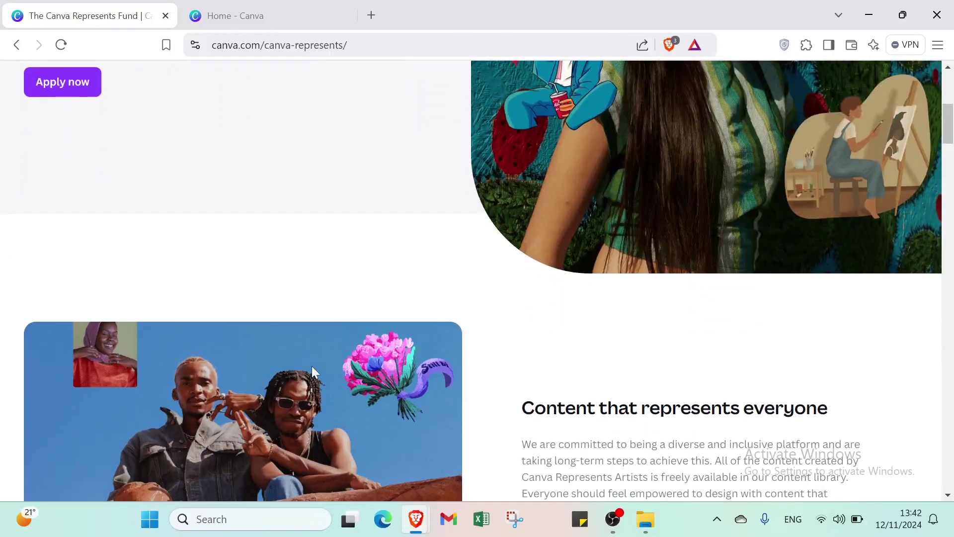
{"action": "scroll", "coordinate": [311, 368], "scroll_direction": "down", "scroll_amount": 8}
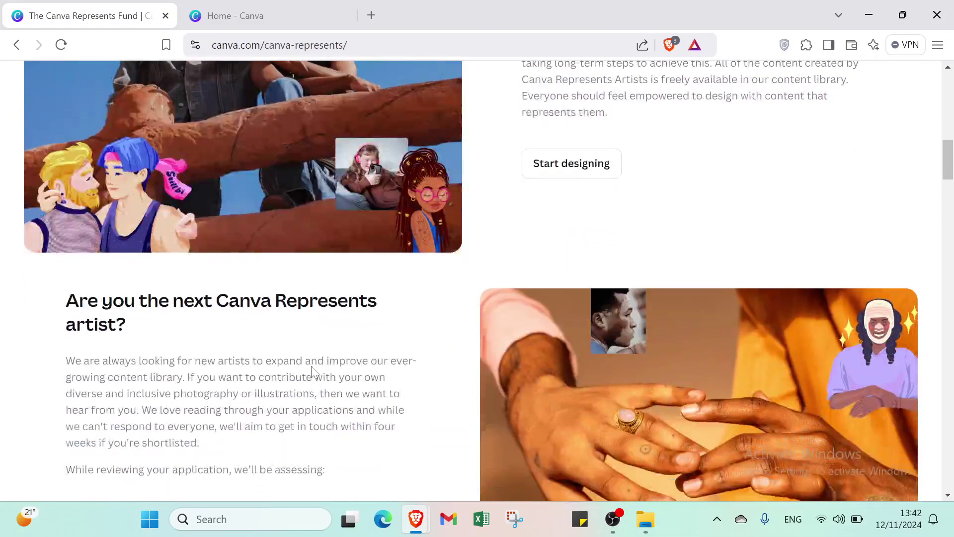
{"action": "scroll", "coordinate": [313, 372], "scroll_direction": "down", "scroll_amount": 13}
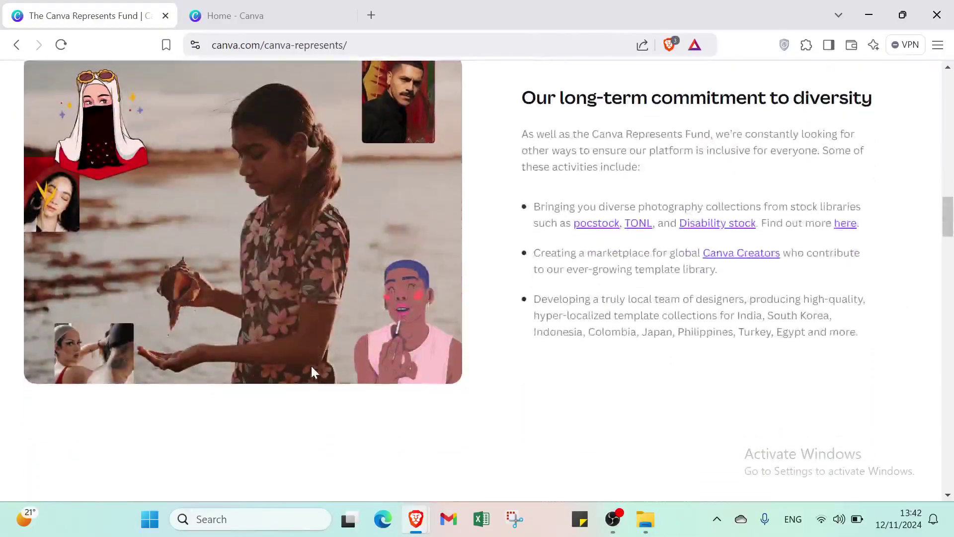
{"action": "scroll", "coordinate": [312, 369], "scroll_direction": "down", "scroll_amount": 4}
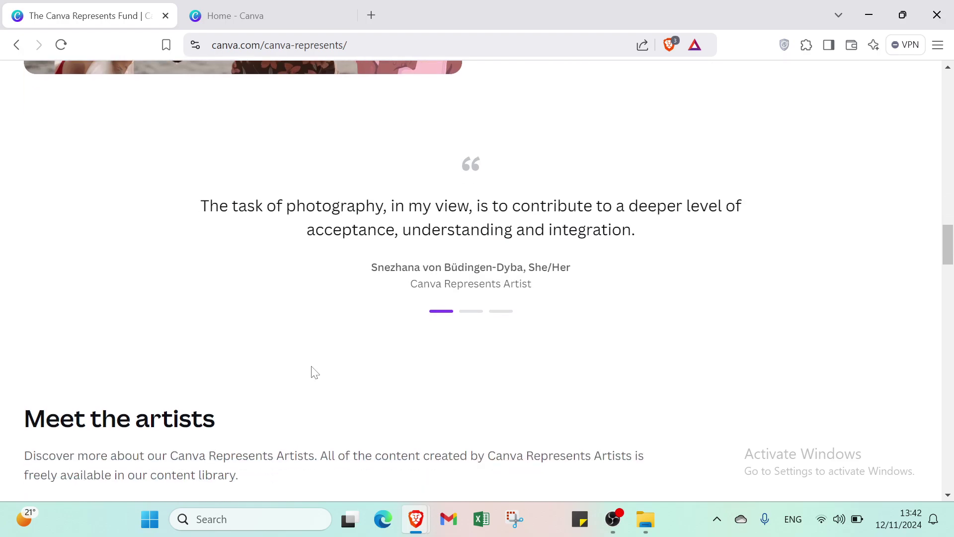
{"action": "scroll", "coordinate": [314, 372], "scroll_direction": "down", "scroll_amount": 6}
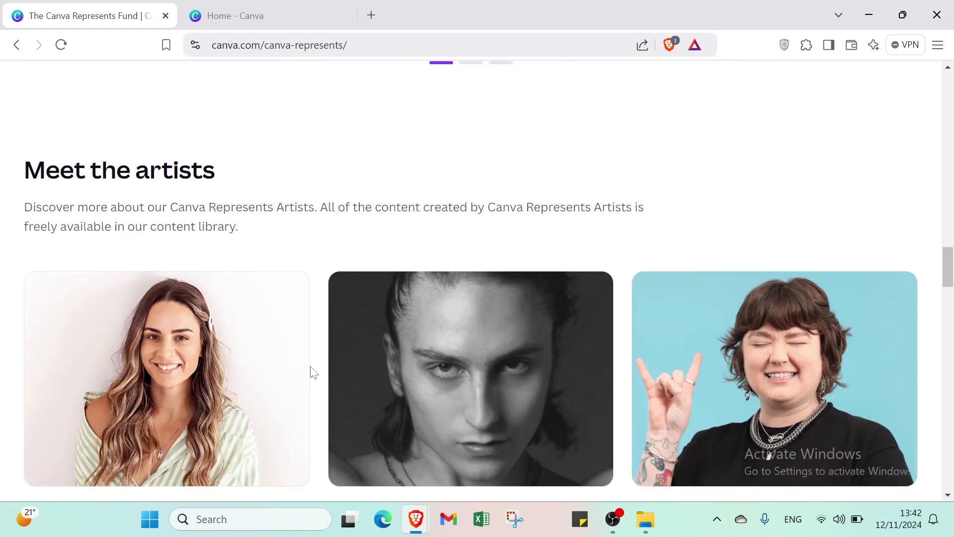
{"action": "scroll", "coordinate": [313, 371], "scroll_direction": "down", "scroll_amount": 5}
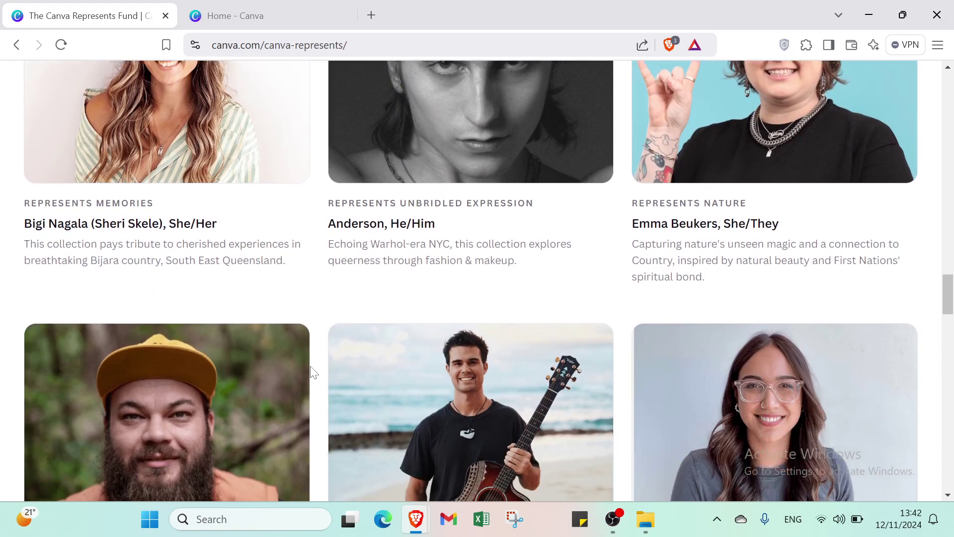
{"action": "scroll", "coordinate": [311, 371], "scroll_direction": "down", "scroll_amount": 5}
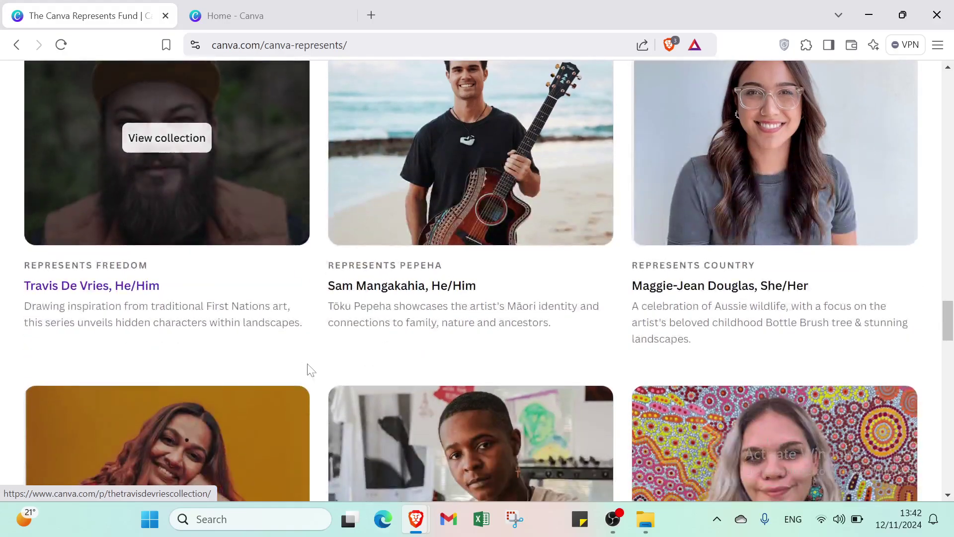
{"action": "scroll", "coordinate": [308, 368], "scroll_direction": "up", "scroll_amount": 2}
{"action": "scroll", "coordinate": [308, 368], "scroll_direction": "up", "scroll_amount": 16}
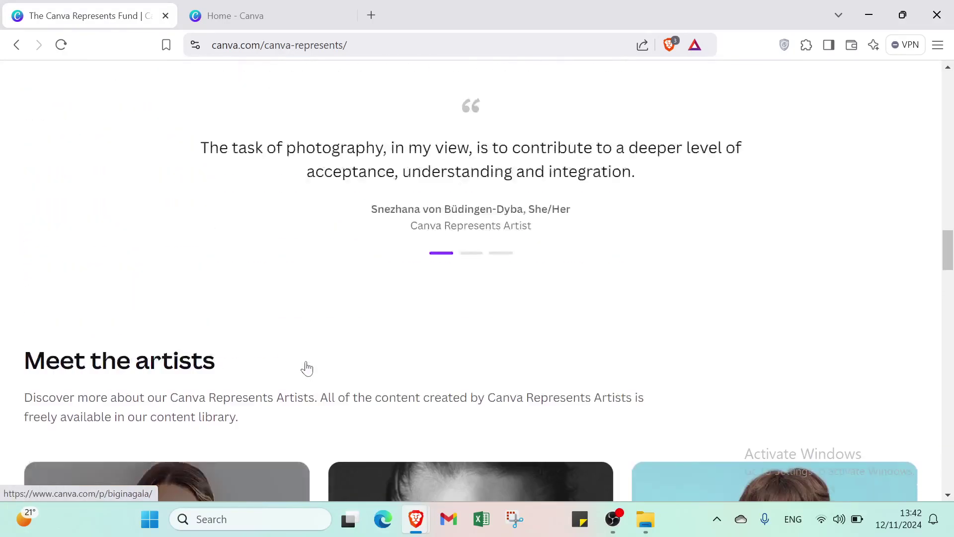
{"action": "scroll", "coordinate": [306, 361], "scroll_direction": "up", "scroll_amount": 20}
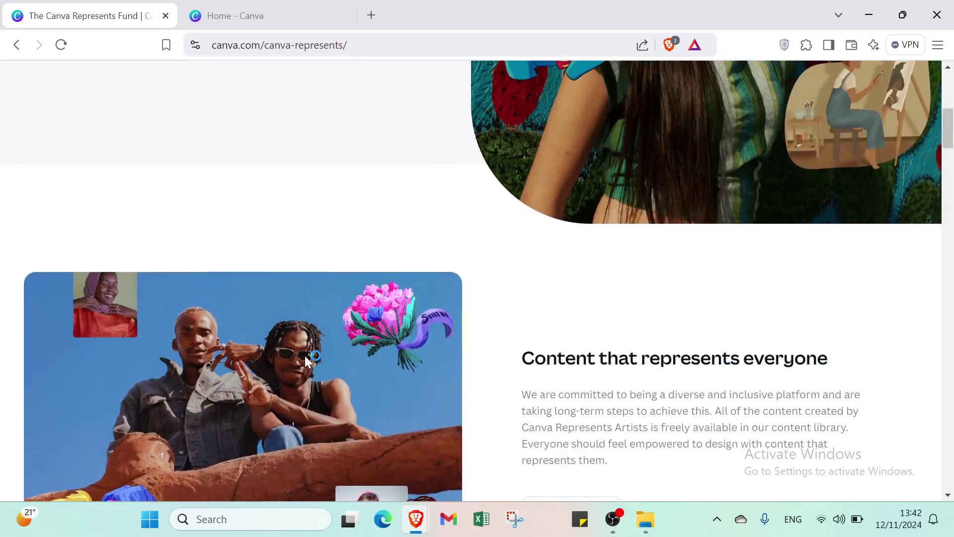
{"action": "scroll", "coordinate": [308, 348], "scroll_direction": "up", "scroll_amount": 2}
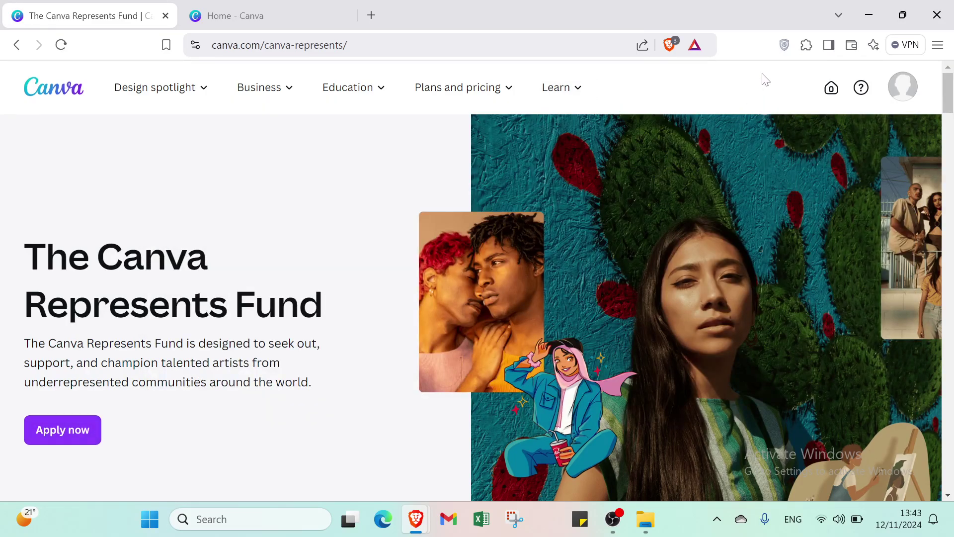
Check the account options on the Canva Represents Fund page and switch to the Canva home page.
{"action": "left_click", "coordinate": [897, 96]}
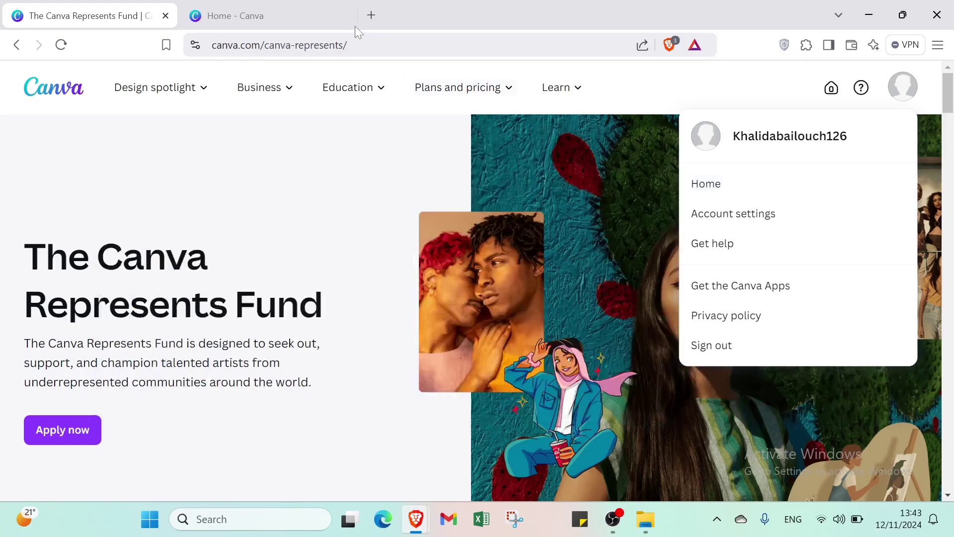
{"action": "left_click", "coordinate": [318, 25]}
{"action": "left_click", "coordinate": [92, 15]}
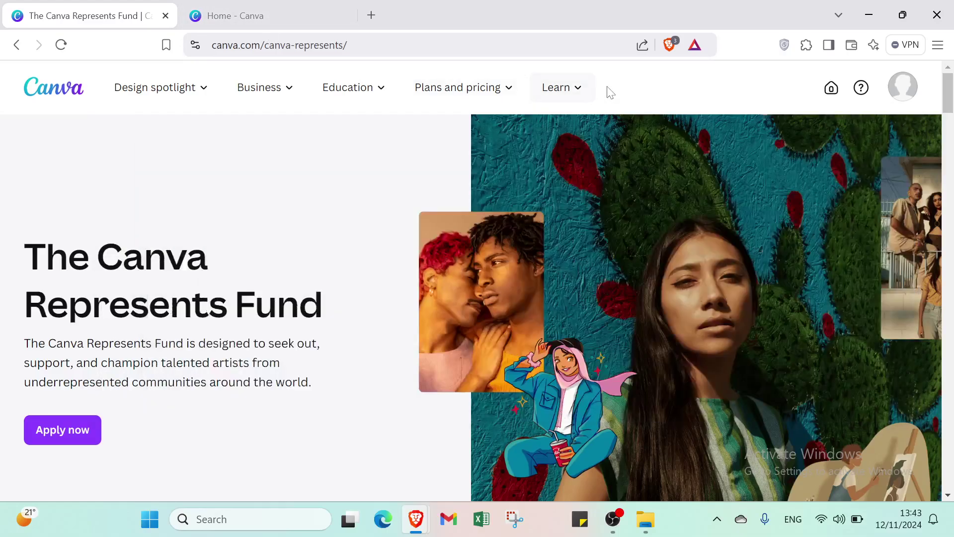
{"action": "left_click", "coordinate": [287, 6]}
{"action": "left_click", "coordinate": [99, 7]}
{"action": "mouse_move", "coordinate": [258, 88]}
{"action": "left_click", "coordinate": [270, 9]}
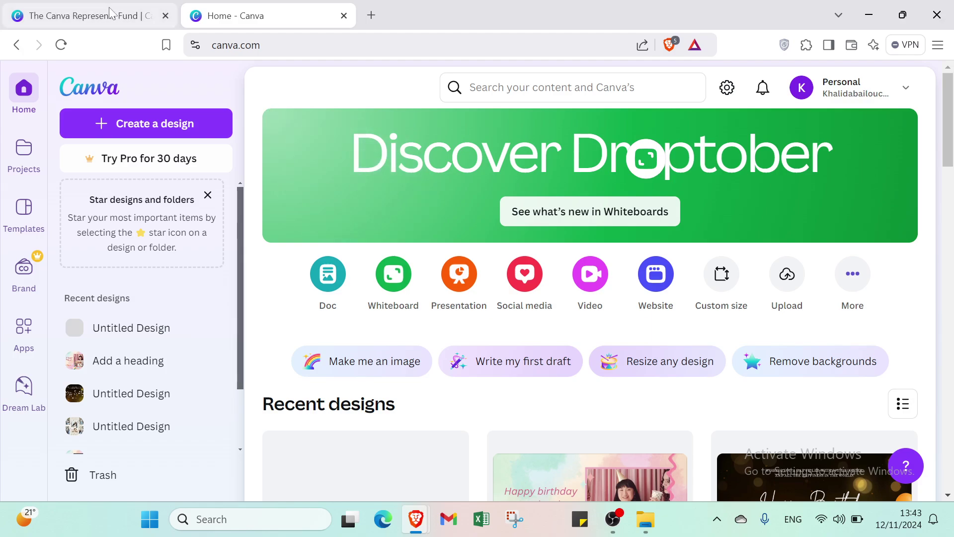
Examine the further design types offered for a new design, including the popular, office, event, and photo and video categories, without choosing one.
{"action": "left_click", "coordinate": [181, 122]}
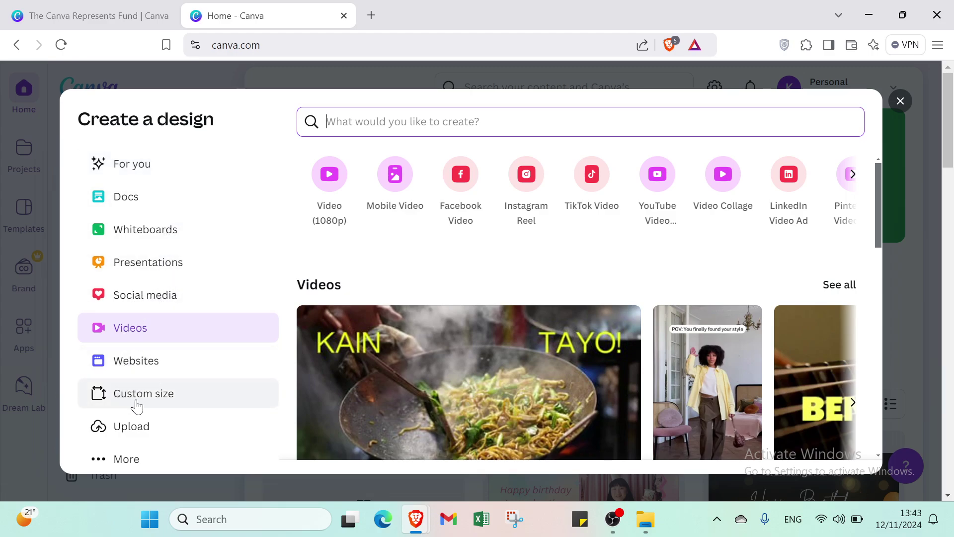
{"action": "left_click", "coordinate": [144, 457]}
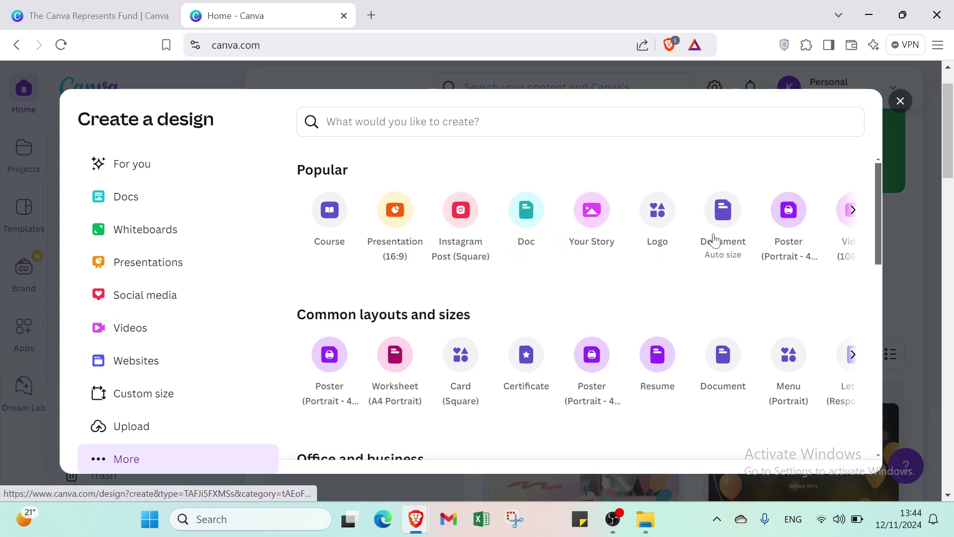
{"action": "left_click", "coordinate": [857, 215]}
{"action": "left_click", "coordinate": [859, 217]}
{"action": "left_click", "coordinate": [857, 215]}
{"action": "left_click", "coordinate": [853, 210]}
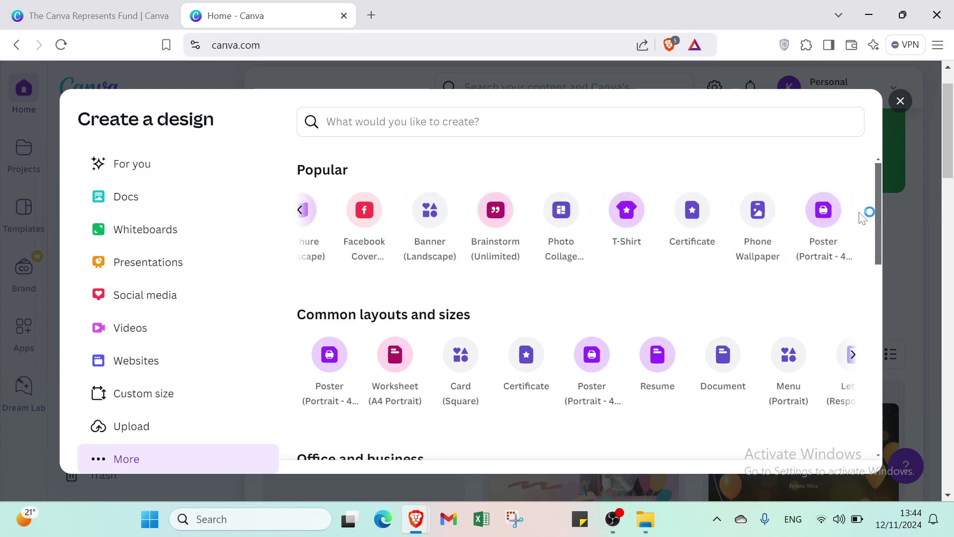
{"action": "scroll", "coordinate": [472, 308], "scroll_direction": "down", "scroll_amount": 2}
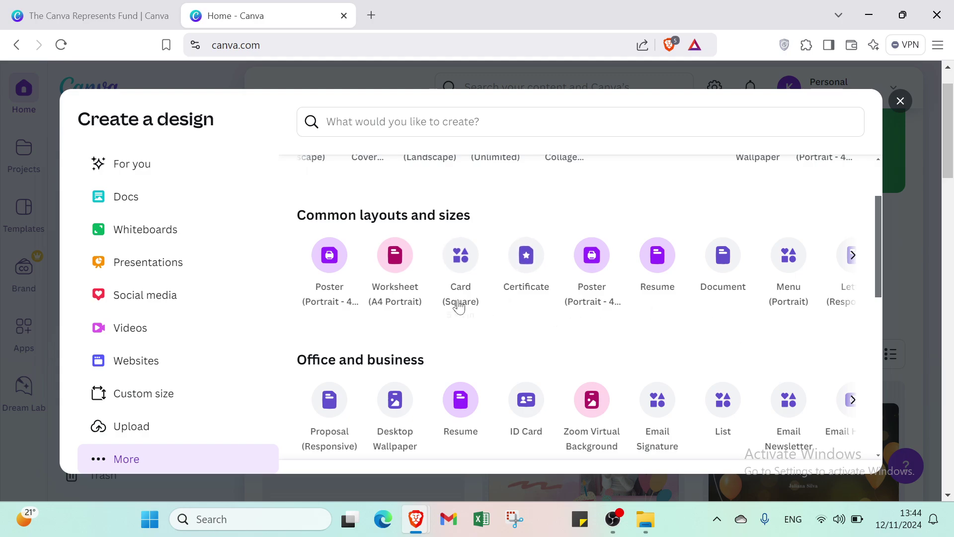
{"action": "scroll", "coordinate": [408, 372], "scroll_direction": "down", "scroll_amount": 8}
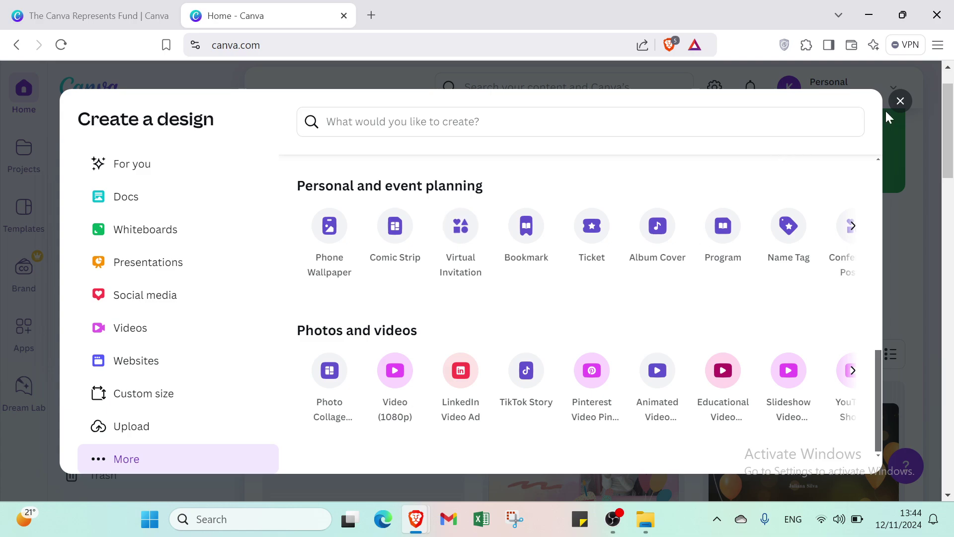
{"action": "left_click", "coordinate": [898, 102]}
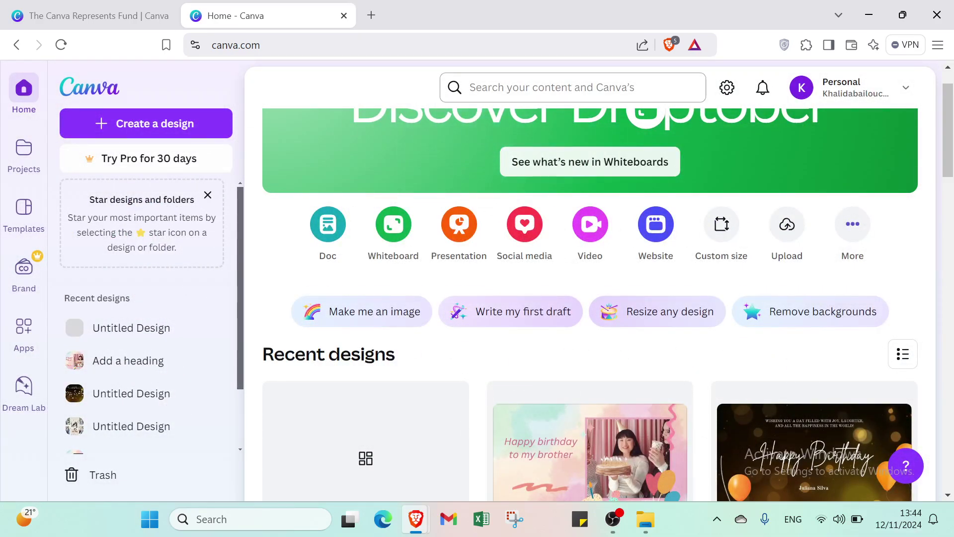
Search for "birthday video" and show all matching Canva templates.
{"action": "left_click", "coordinate": [551, 87]}
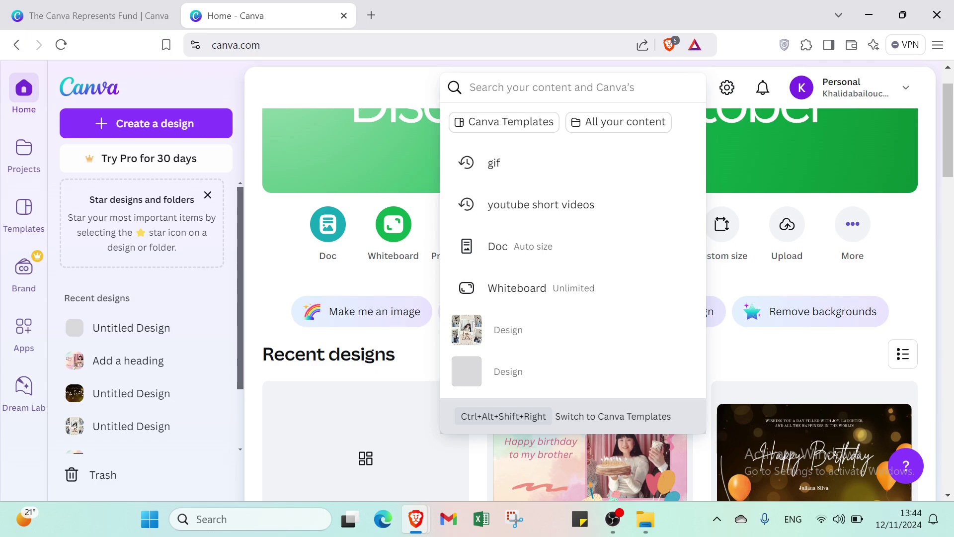
{"action": "type", "text": "bi"}
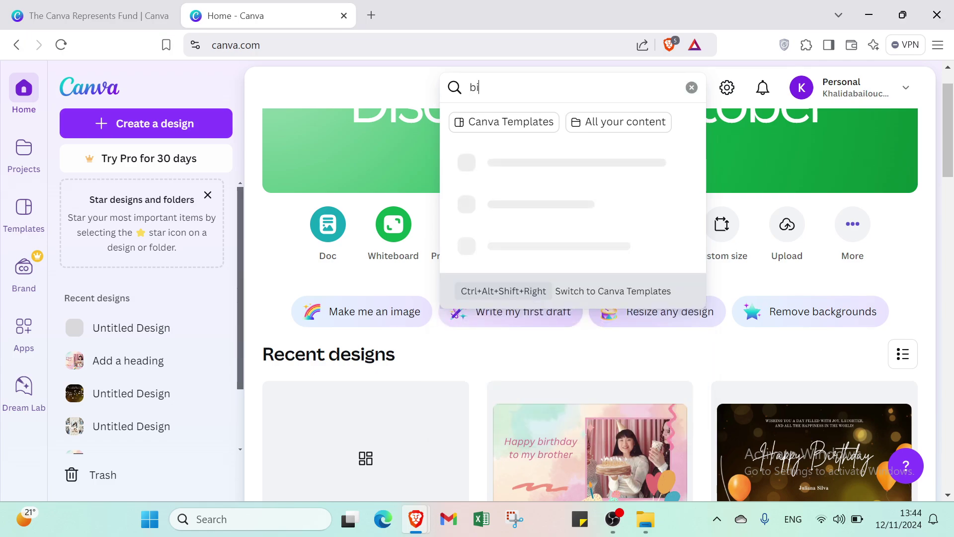
{"action": "type", "text": "rthday"}
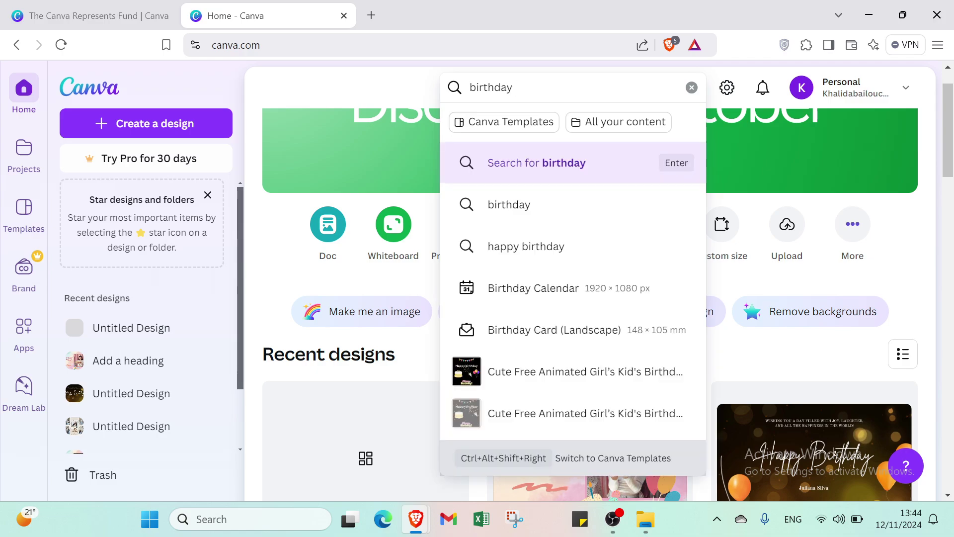
{"action": "type", "text": " video"}
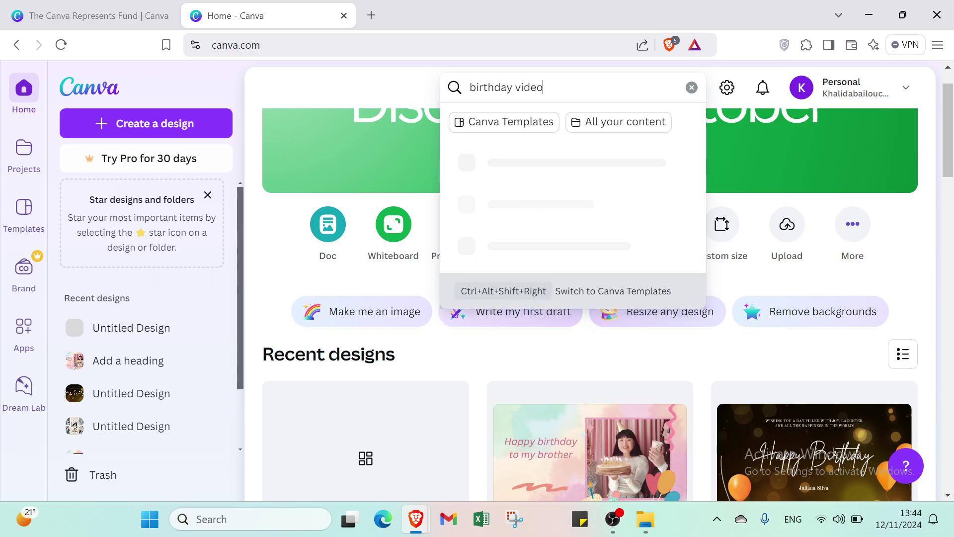
{"action": "key", "text": "Return"}
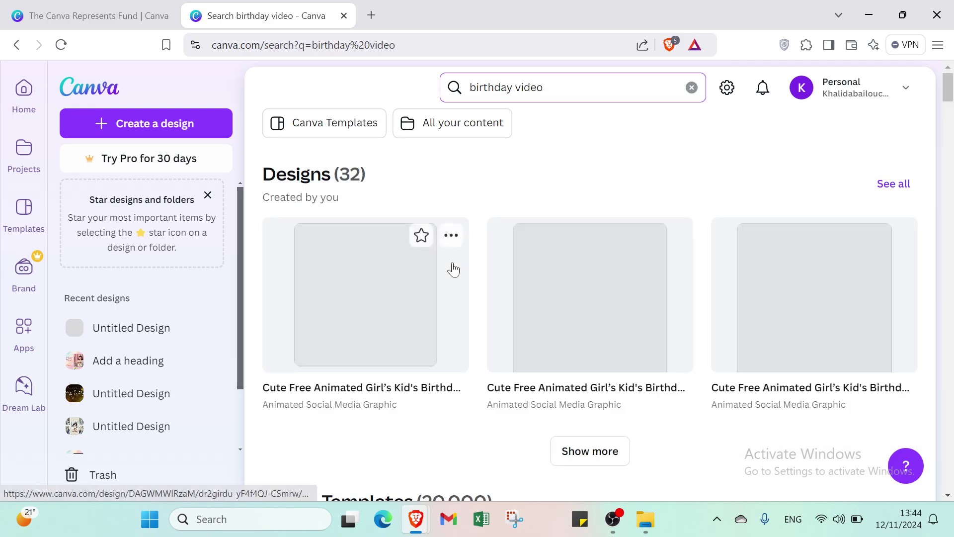
{"action": "scroll", "coordinate": [454, 270], "scroll_direction": "down", "scroll_amount": 8}
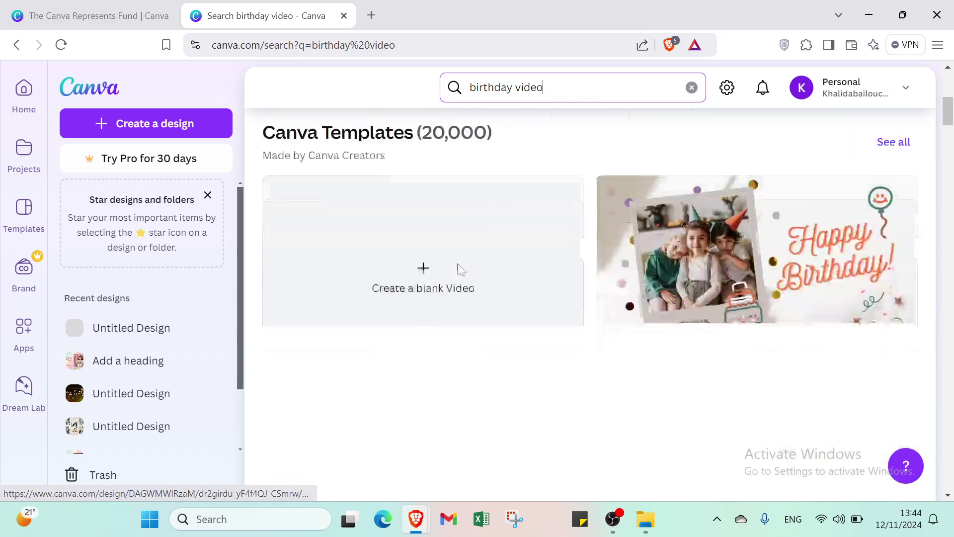
{"action": "scroll", "coordinate": [448, 210], "scroll_direction": "up", "scroll_amount": 1}
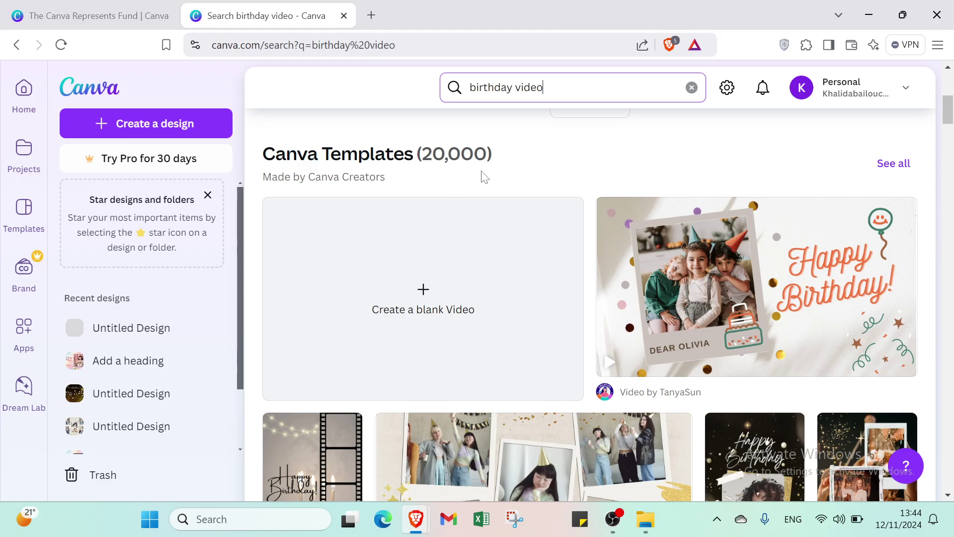
{"action": "left_click", "coordinate": [878, 166]}
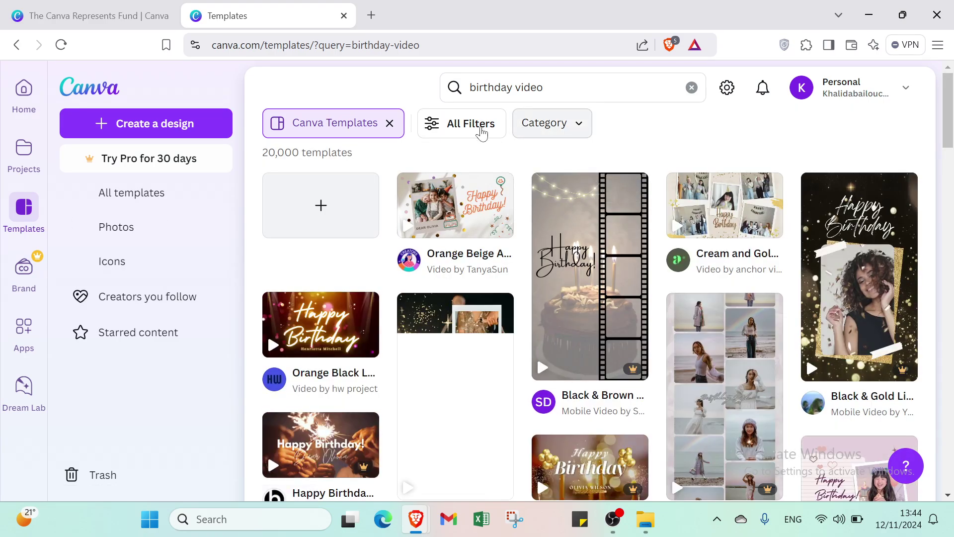
Review the available template filters, including format, style, theme, feature, grade, price and color, and close them without applying any.
{"action": "left_click", "coordinate": [469, 129]}
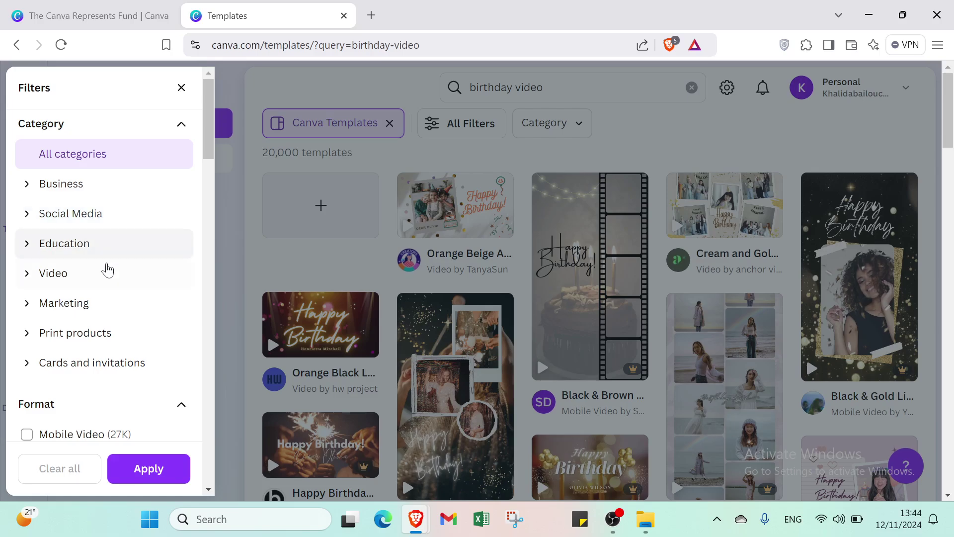
{"action": "scroll", "coordinate": [87, 318], "scroll_direction": "down", "scroll_amount": 1}
{"action": "scroll", "coordinate": [85, 314], "scroll_direction": "down", "scroll_amount": 3}
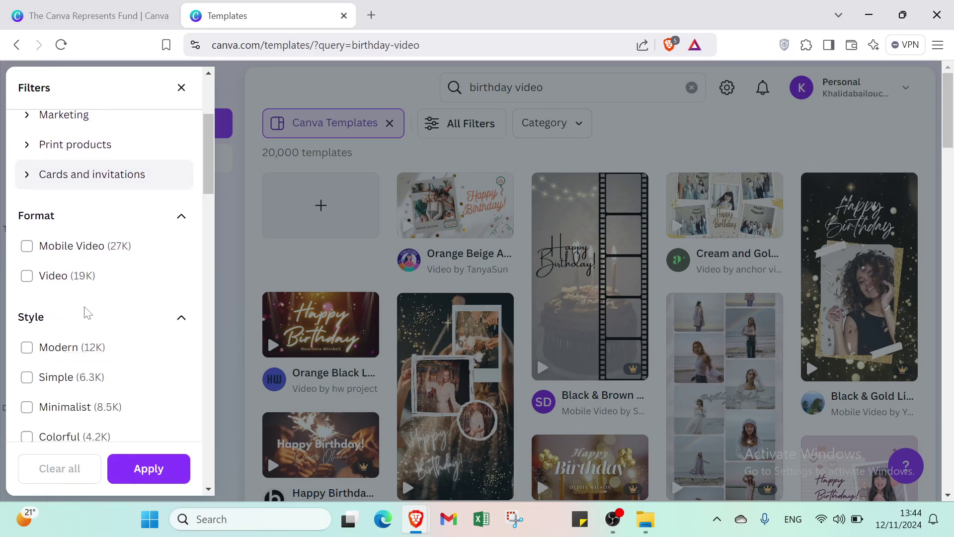
{"action": "left_click", "coordinate": [72, 268]}
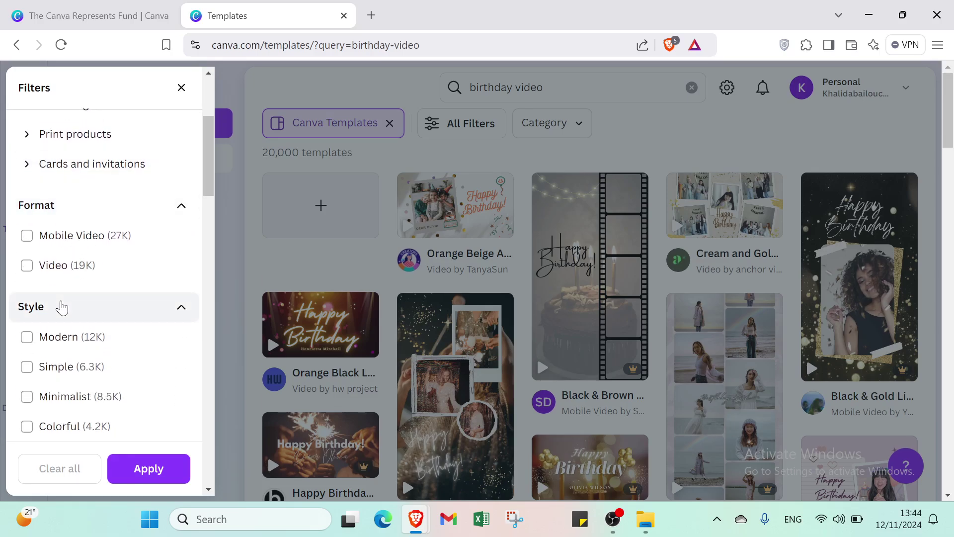
{"action": "scroll", "coordinate": [59, 306], "scroll_direction": "down", "scroll_amount": 6}
{"action": "left_click", "coordinate": [50, 293]}
{"action": "scroll", "coordinate": [49, 306], "scroll_direction": "down", "scroll_amount": 8}
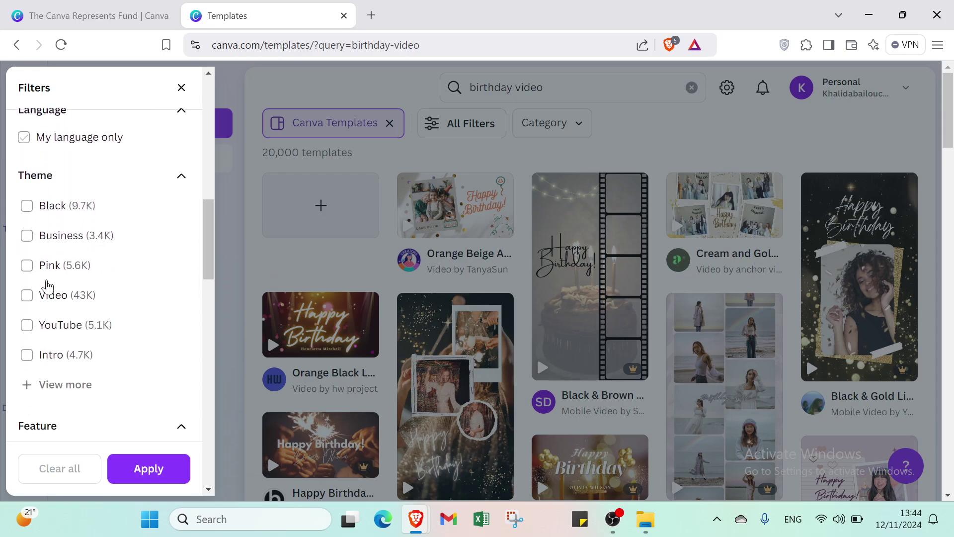
{"action": "scroll", "coordinate": [50, 318], "scroll_direction": "down", "scroll_amount": 12}
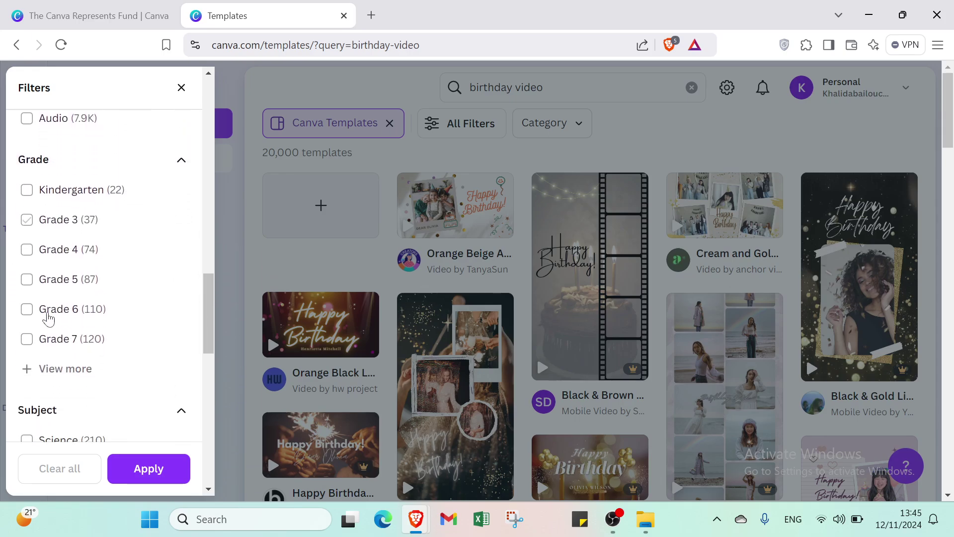
{"action": "scroll", "coordinate": [49, 315], "scroll_direction": "down", "scroll_amount": 5}
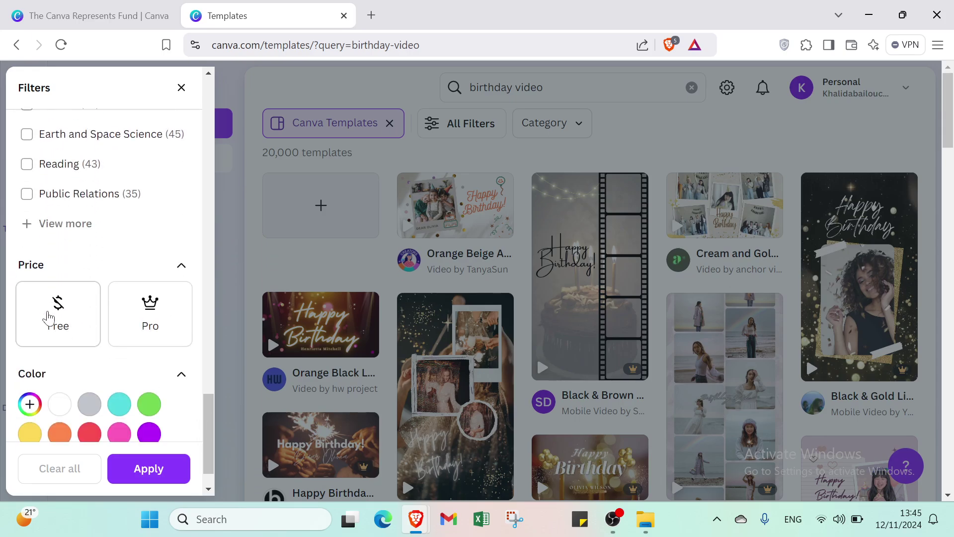
{"action": "scroll", "coordinate": [82, 323], "scroll_direction": "up", "scroll_amount": 6}
{"action": "scroll", "coordinate": [82, 271], "scroll_direction": "up", "scroll_amount": 15}
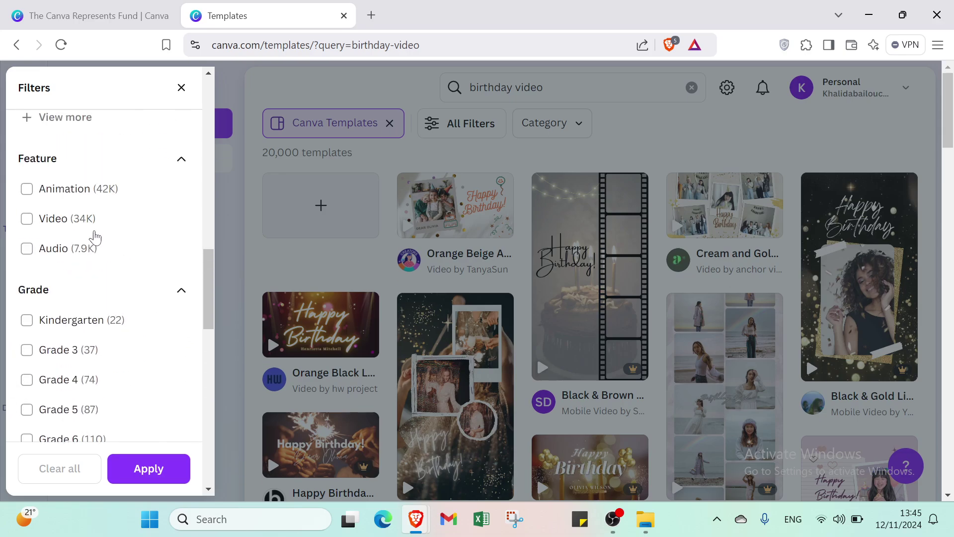
{"action": "left_click", "coordinate": [181, 88]}
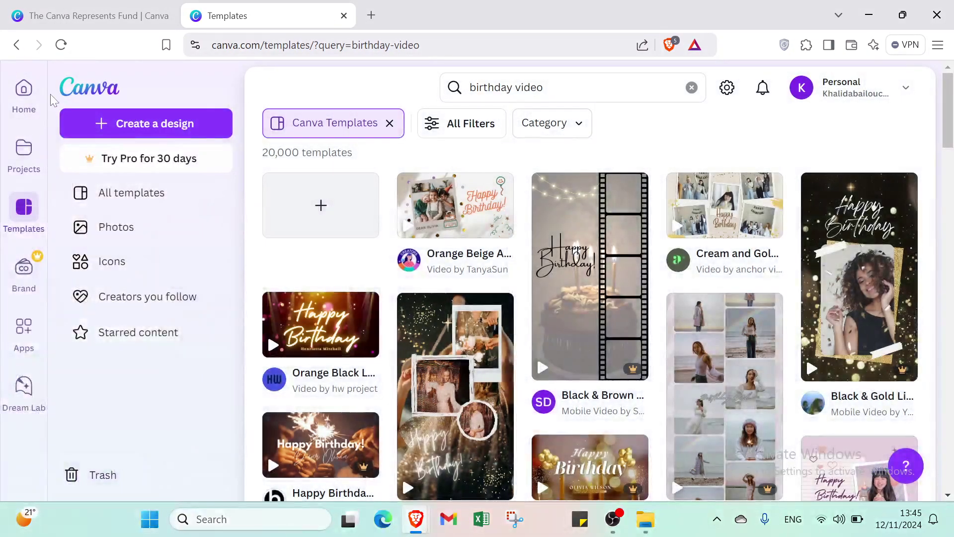
Return to the home page and create a new blank 1080p video design.
{"action": "left_click", "coordinate": [24, 92]}
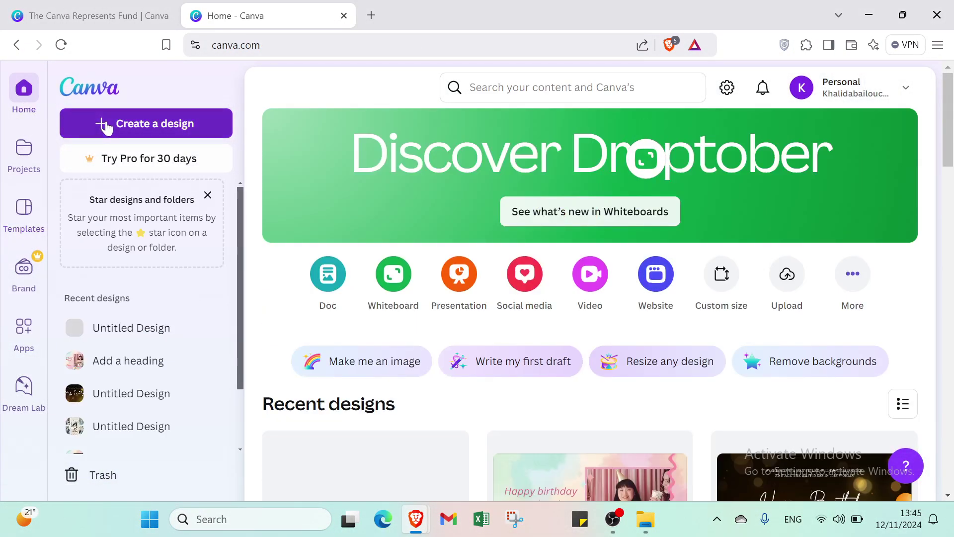
{"action": "left_click", "coordinate": [105, 122]}
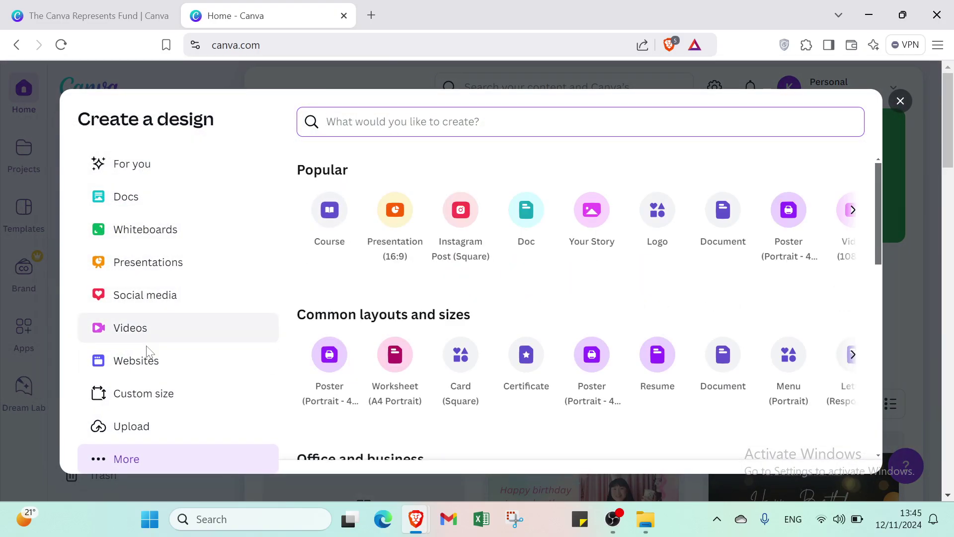
{"action": "left_click", "coordinate": [147, 330]}
{"action": "left_click", "coordinate": [341, 183]}
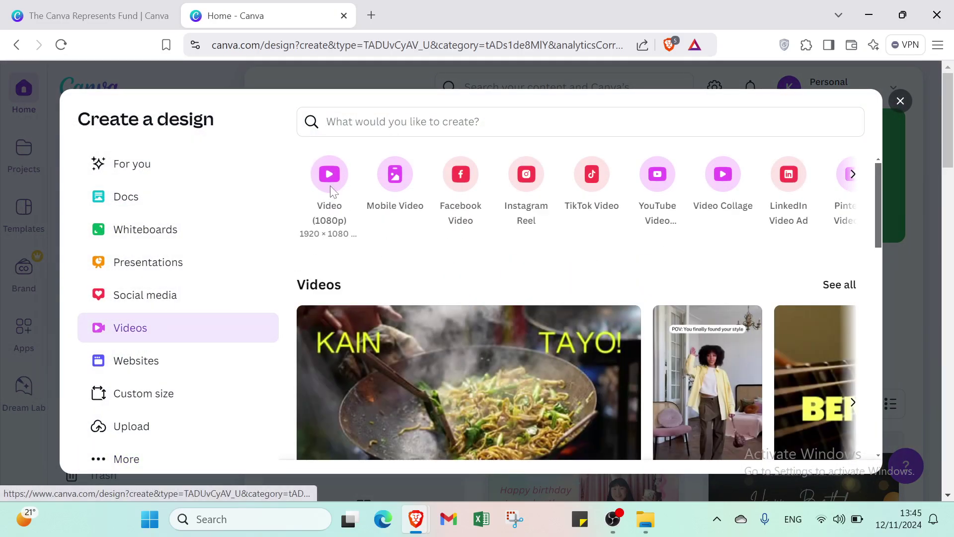
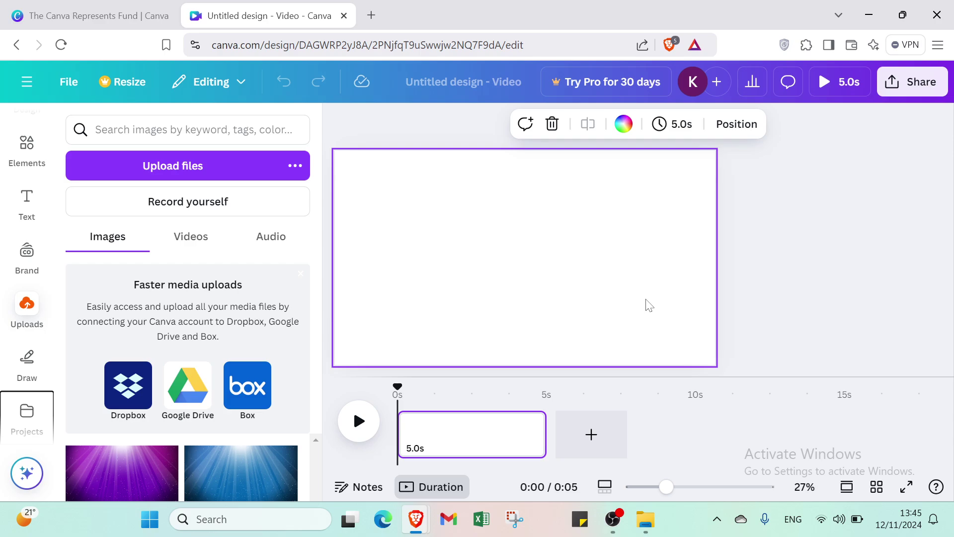
Search the video templates for "video birthday" and apply the Pink Orange Yellow Colorful Pastel Fun Happy Birthday Video template to the blank page.
{"action": "left_click", "coordinate": [26, 149]}
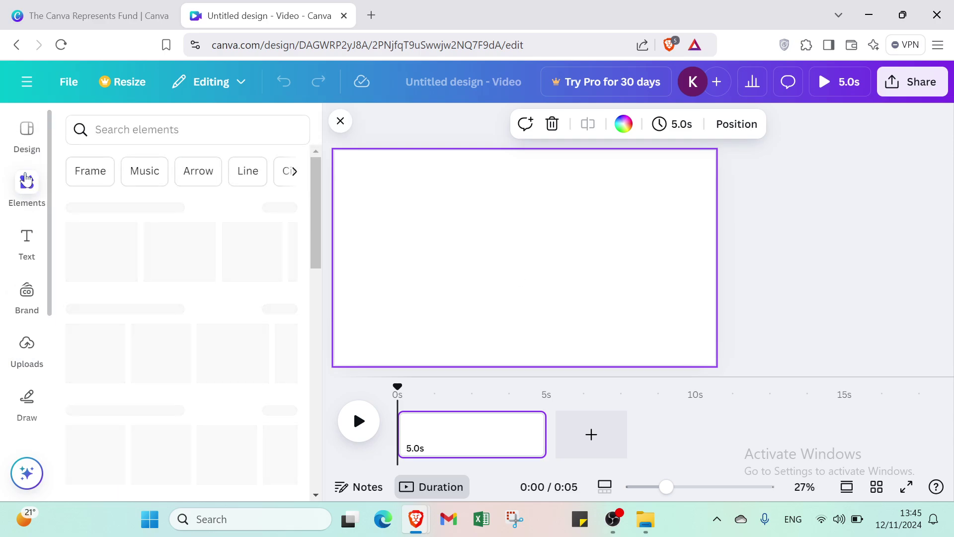
{"action": "left_click", "coordinate": [25, 134]}
{"action": "left_click", "coordinate": [143, 124]}
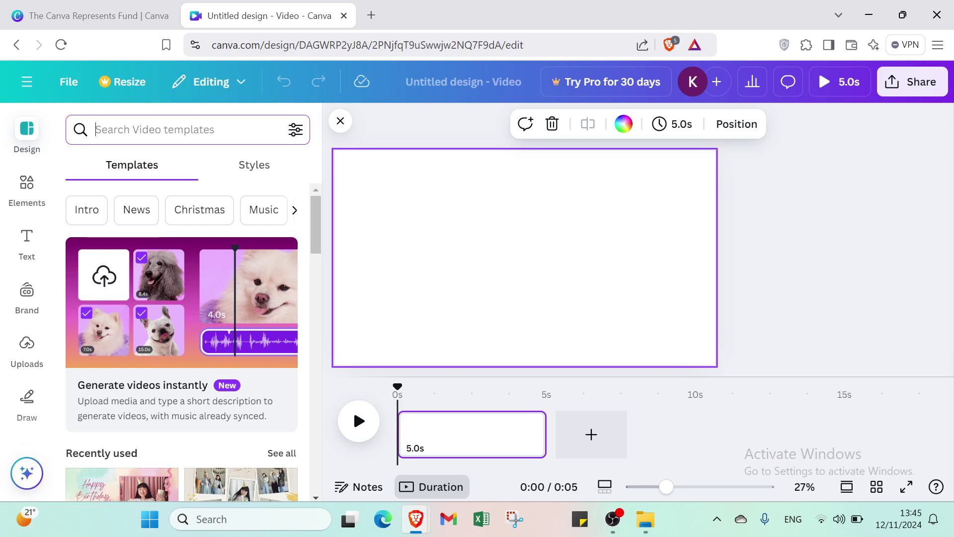
{"action": "type", "text": "v"}
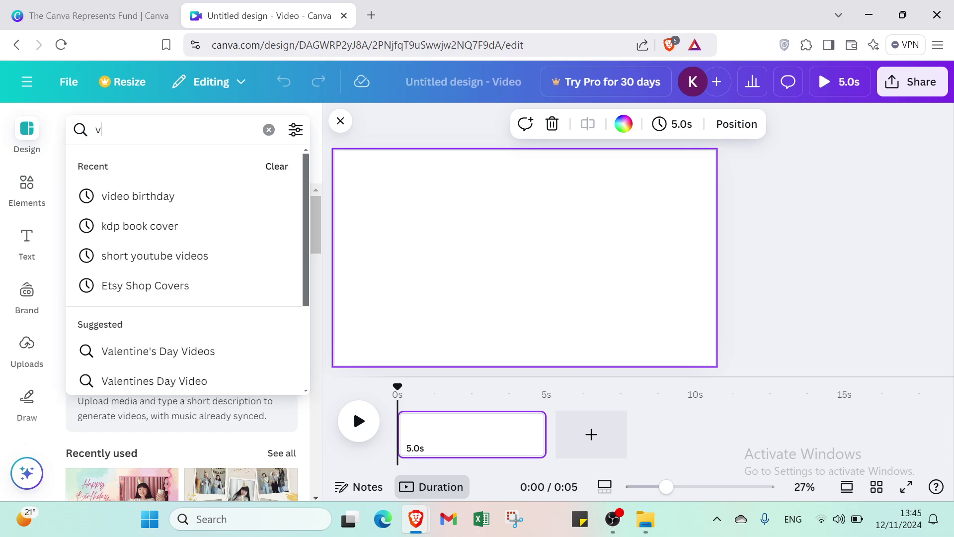
{"action": "left_click", "coordinate": [149, 192]}
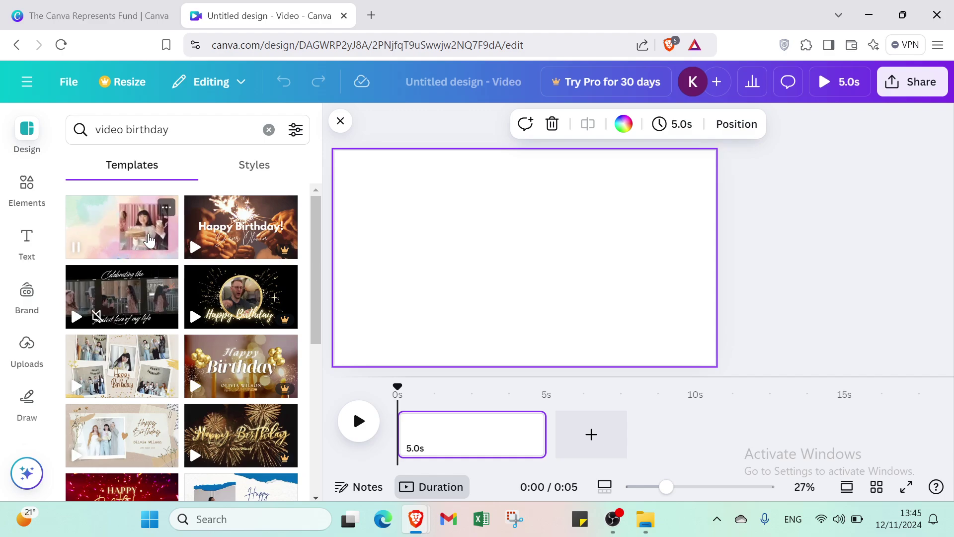
{"action": "left_click", "coordinate": [129, 228]}
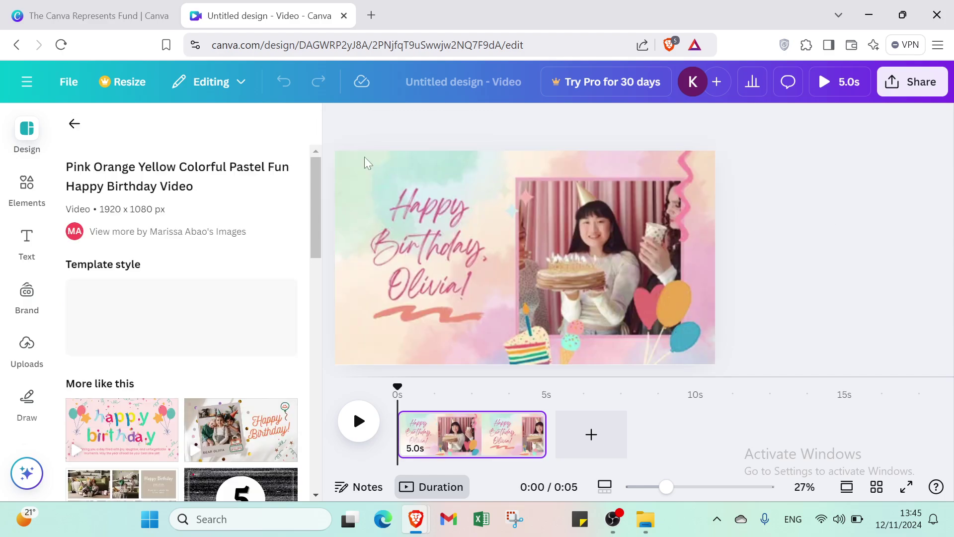
Delete the pink handwritten birthday greeting text from the page.
{"action": "left_click", "coordinate": [503, 175]}
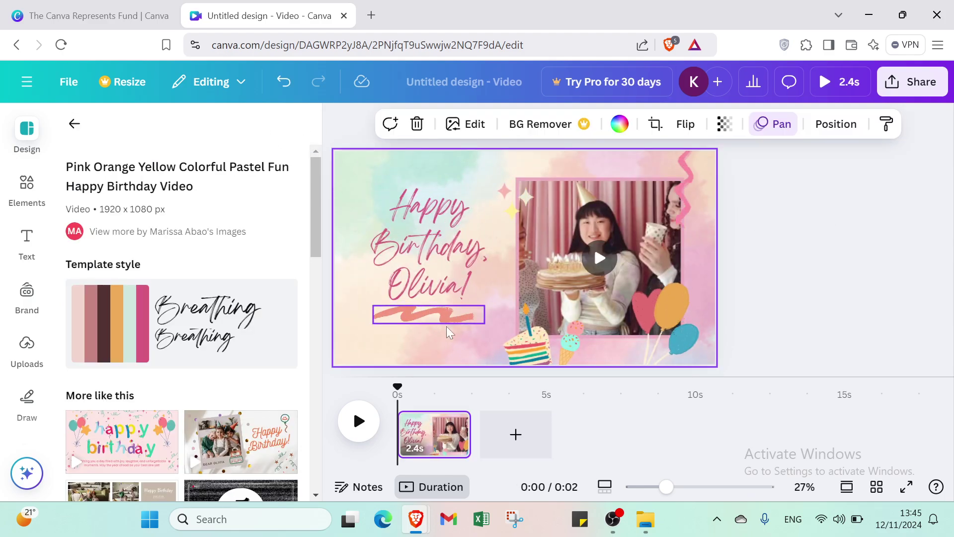
{"action": "left_click", "coordinate": [445, 300]}
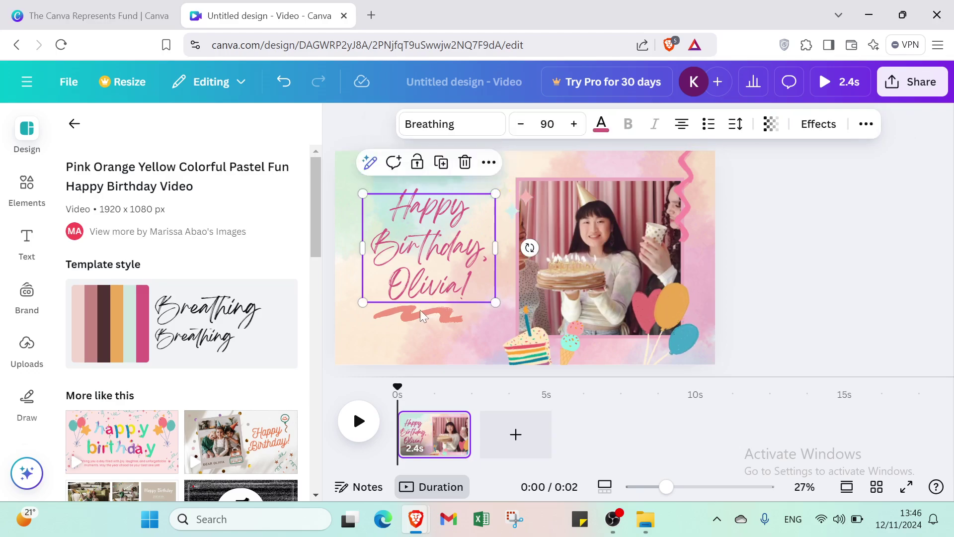
{"action": "key", "text": "Delete"}
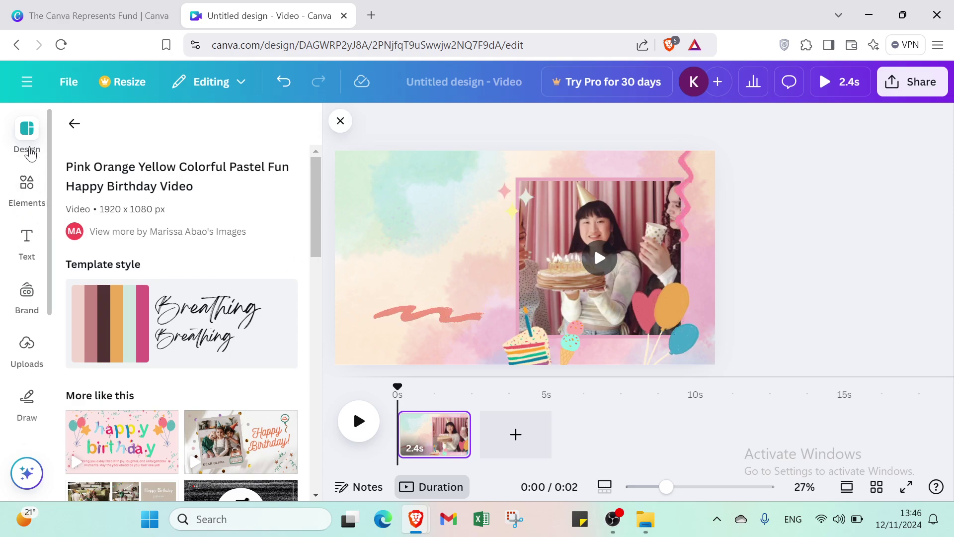
Search the elements for "video birthday" and look through the matching videos without adding any.
{"action": "left_click", "coordinate": [75, 123]}
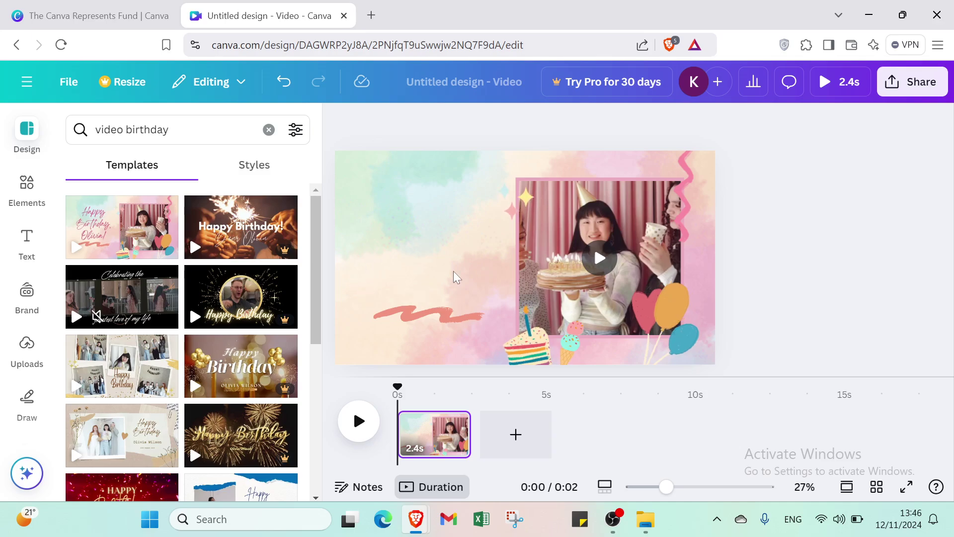
{"action": "left_click", "coordinate": [27, 184]}
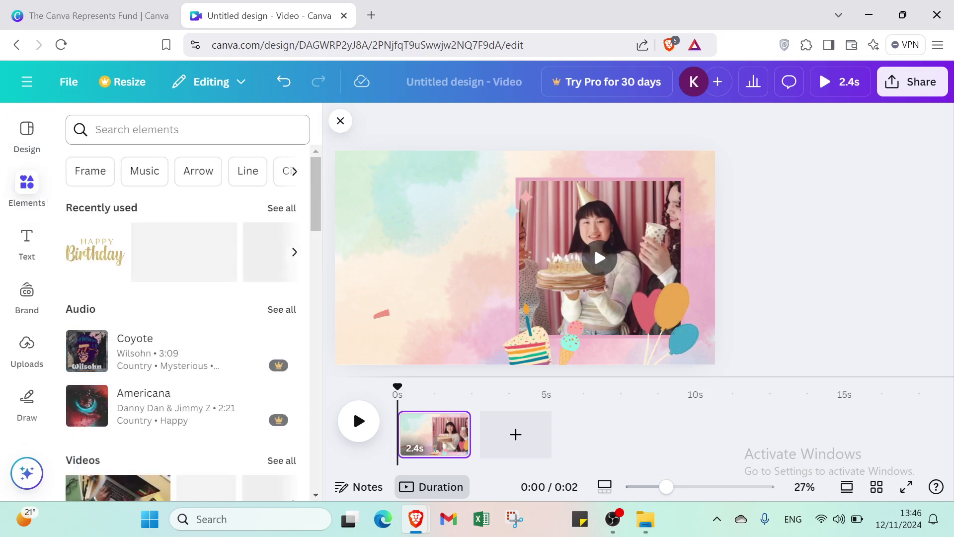
{"action": "left_click", "coordinate": [149, 130]}
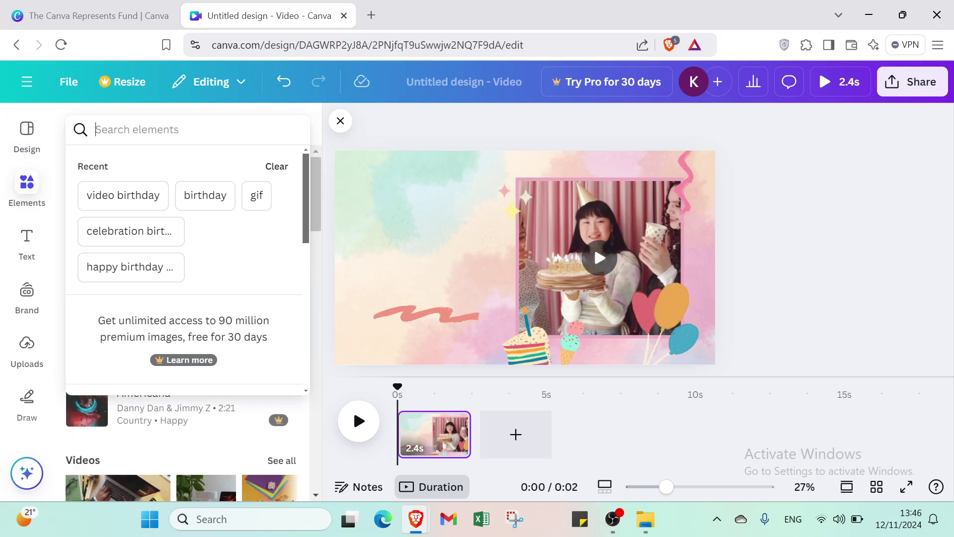
{"action": "left_click", "coordinate": [153, 193]}
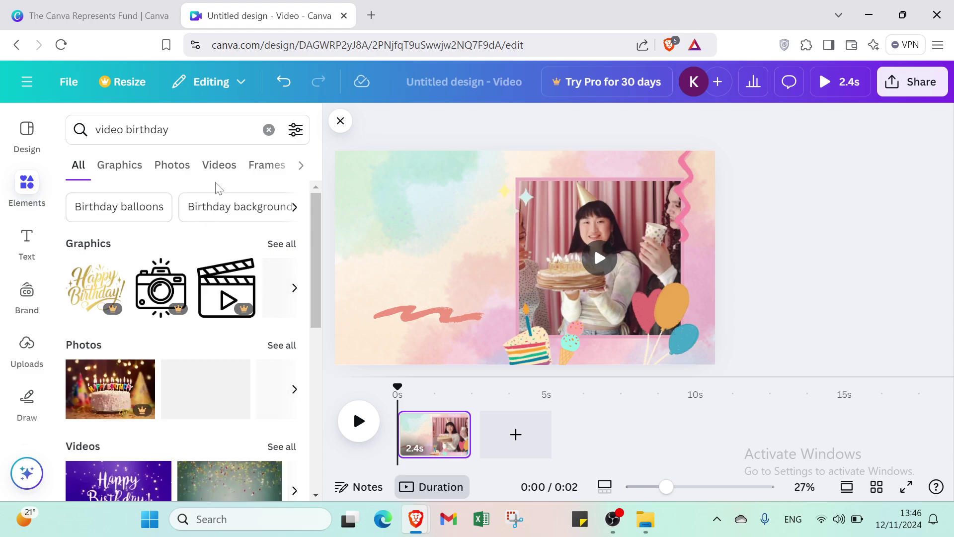
{"action": "left_click", "coordinate": [220, 165]}
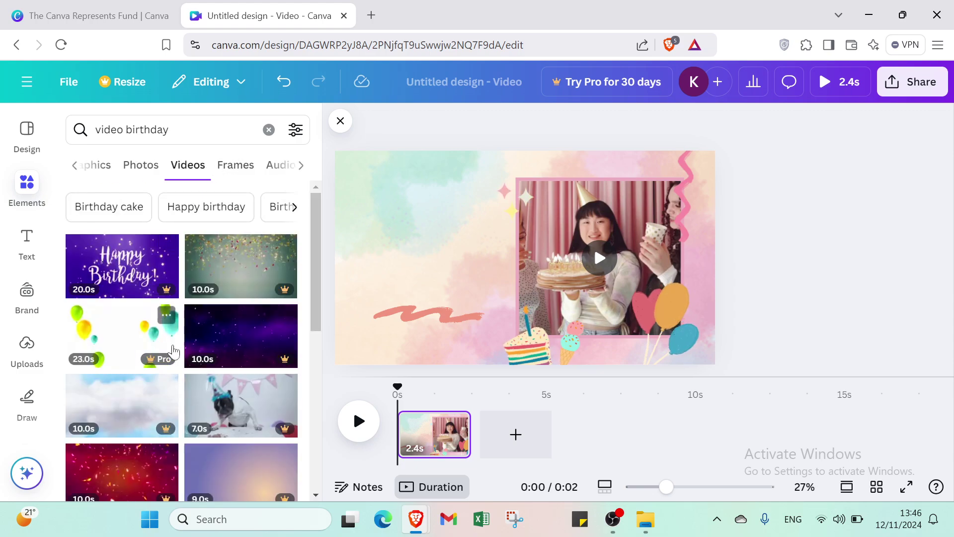
{"action": "scroll", "coordinate": [178, 313], "scroll_direction": "down", "scroll_amount": 5}
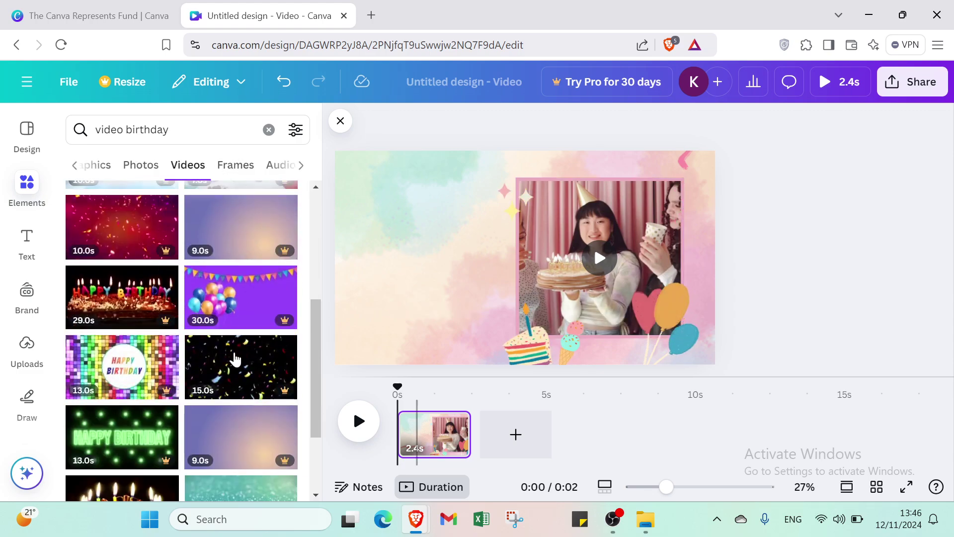
{"action": "scroll", "coordinate": [217, 339], "scroll_direction": "up", "scroll_amount": 3}
{"action": "scroll", "coordinate": [217, 339], "scroll_direction": "up", "scroll_amount": 3}
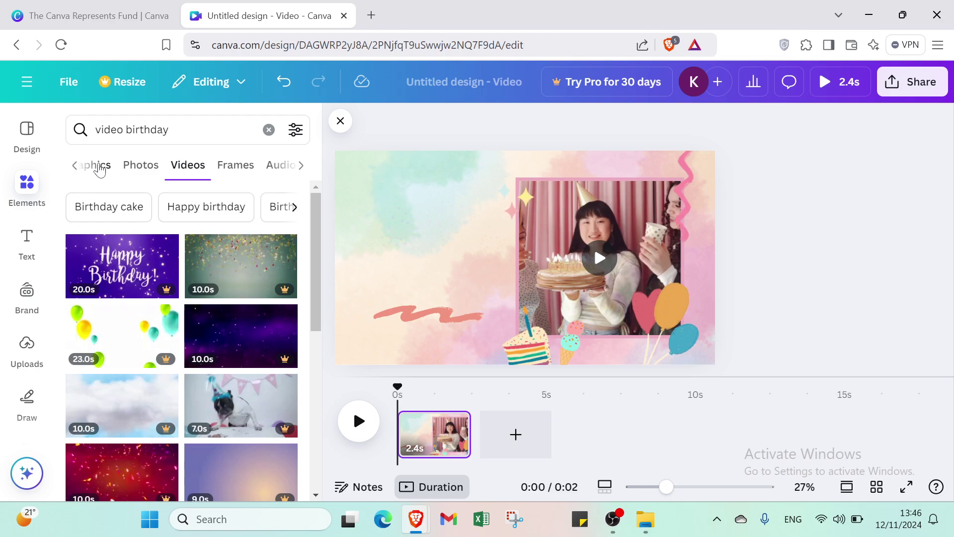
Browse the matching graphics and add the floral "Happy Birthday" lettering with gold script to the page.
{"action": "left_click", "coordinate": [100, 168]}
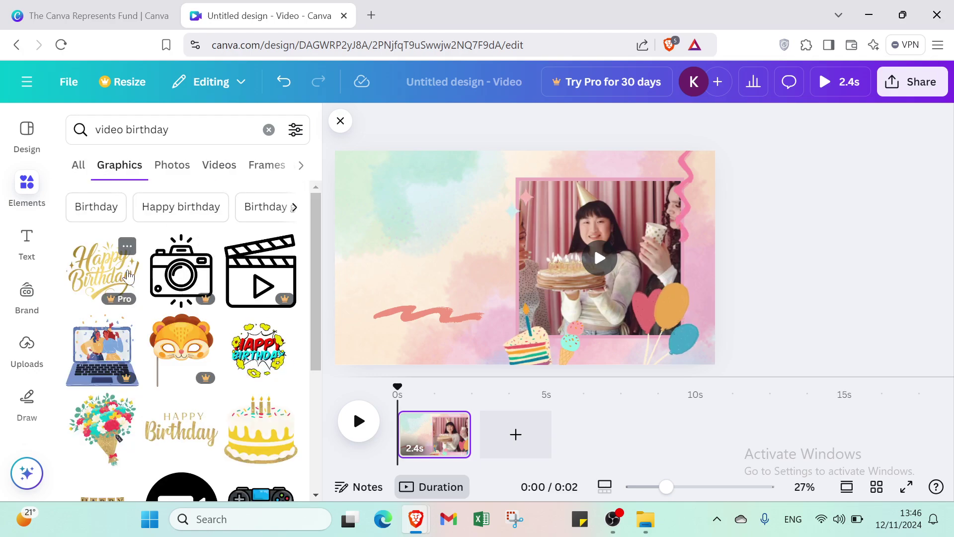
{"action": "scroll", "coordinate": [185, 351], "scroll_direction": "down", "scroll_amount": 3}
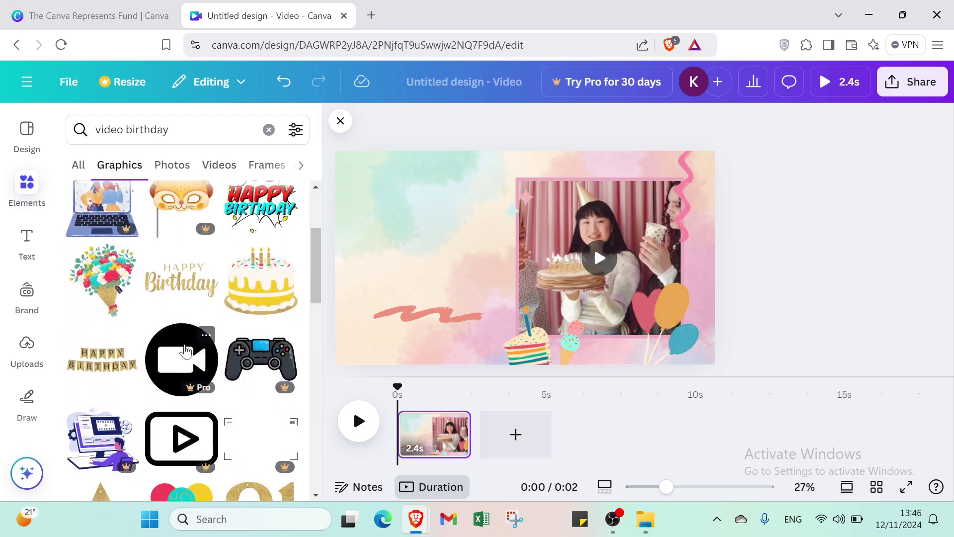
{"action": "scroll", "coordinate": [184, 351], "scroll_direction": "down", "scroll_amount": 5}
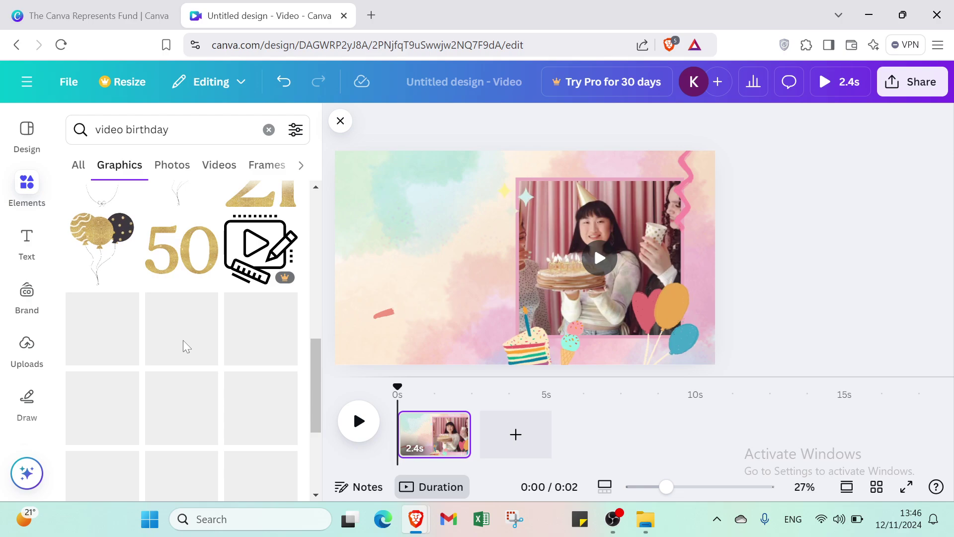
{"action": "scroll", "coordinate": [182, 341], "scroll_direction": "down", "scroll_amount": 7}
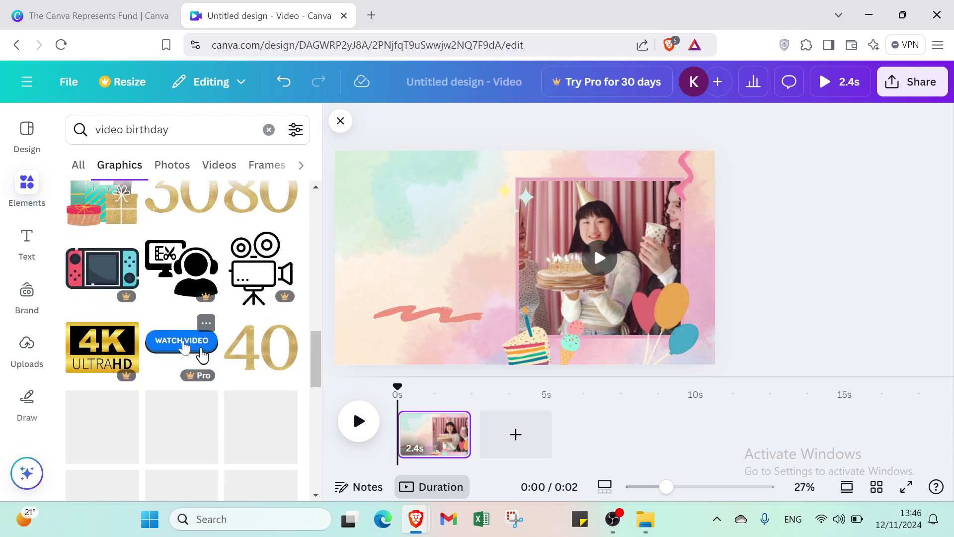
{"action": "scroll", "coordinate": [183, 343], "scroll_direction": "down", "scroll_amount": 2}
{"action": "scroll", "coordinate": [205, 338], "scroll_direction": "up", "scroll_amount": 4}
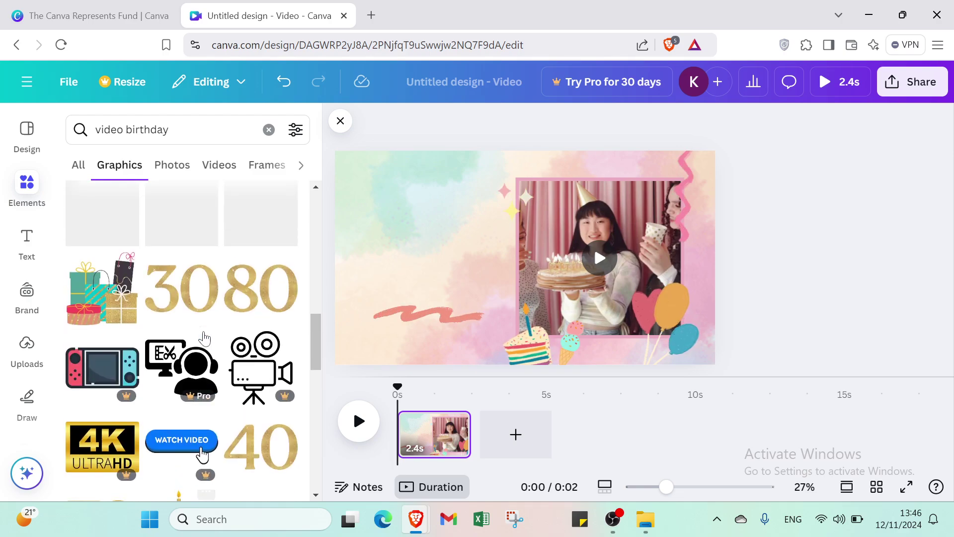
{"action": "scroll", "coordinate": [204, 338], "scroll_direction": "down", "scroll_amount": 3}
{"action": "left_click", "coordinate": [256, 382]}
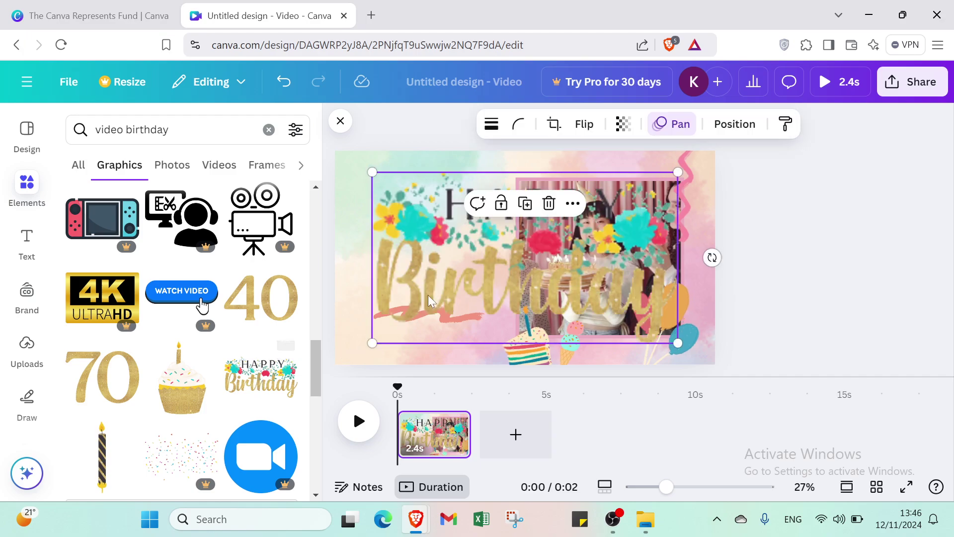
{"action": "key", "text": "Escape"}
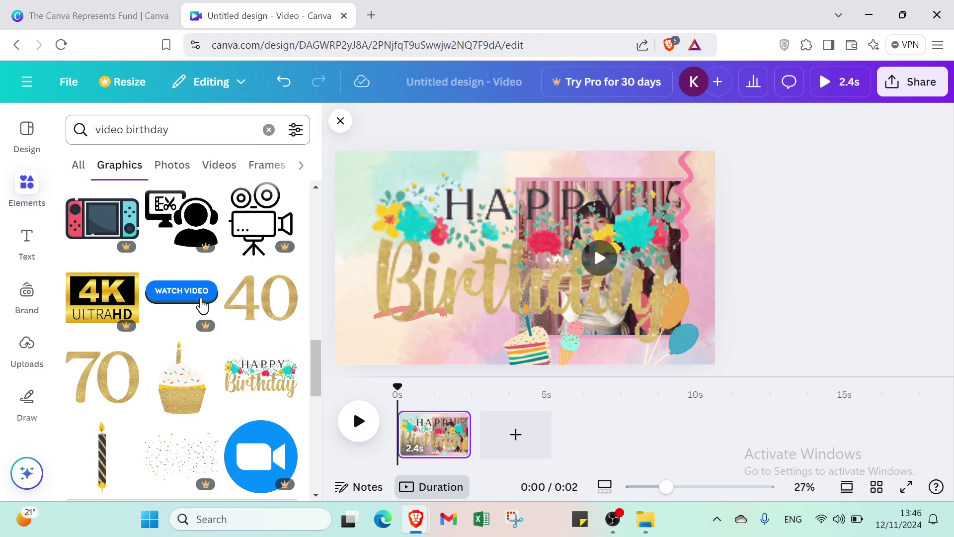
Shrink the floral "Happy Birthday" graphic and place it in the empty area beside the photo, above the orange brush stroke.
{"action": "left_click", "coordinate": [410, 218]}
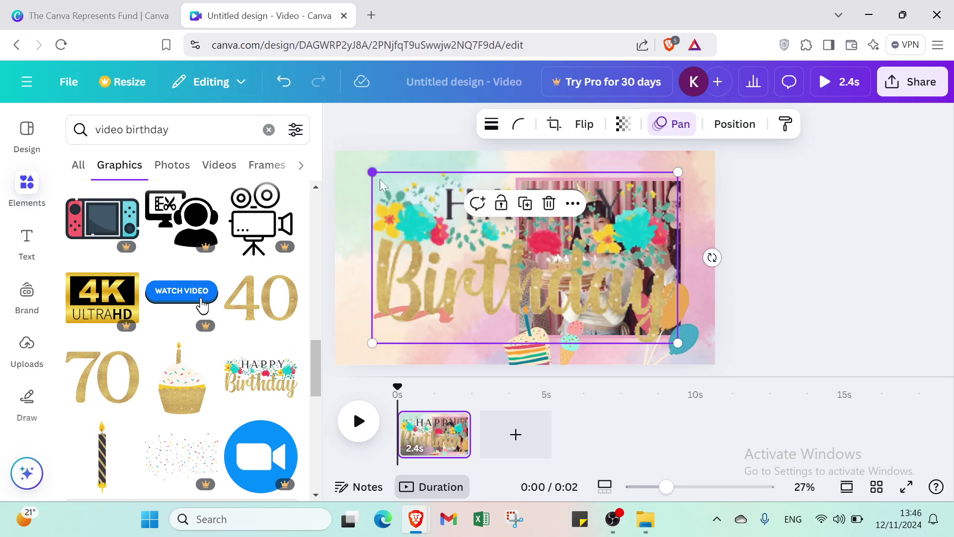
{"action": "left_click_drag", "start_coordinate": [383, 185], "coordinate": [388, 247]}
{"action": "left_click", "coordinate": [844, 300]}
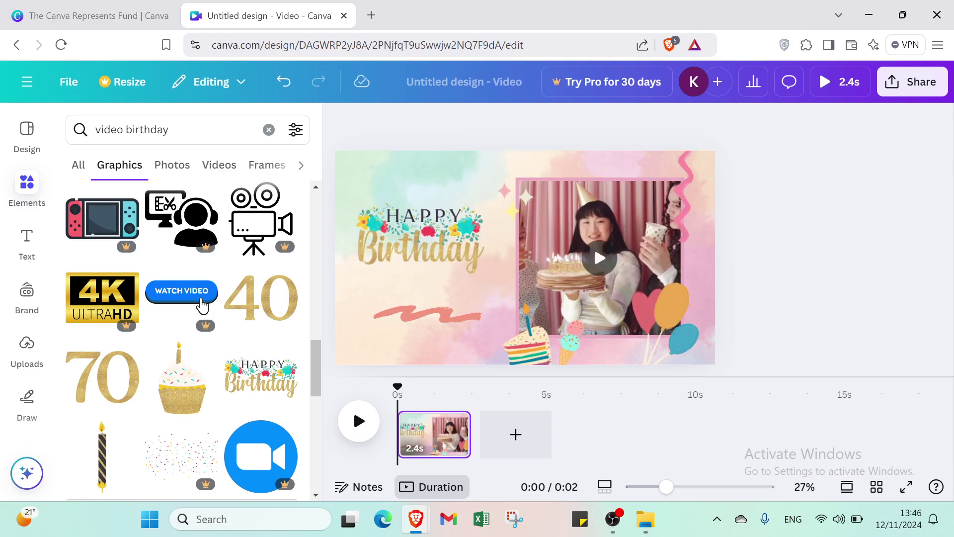
Add a default heading text box to the page and delete it again.
{"action": "left_click", "coordinate": [15, 254]}
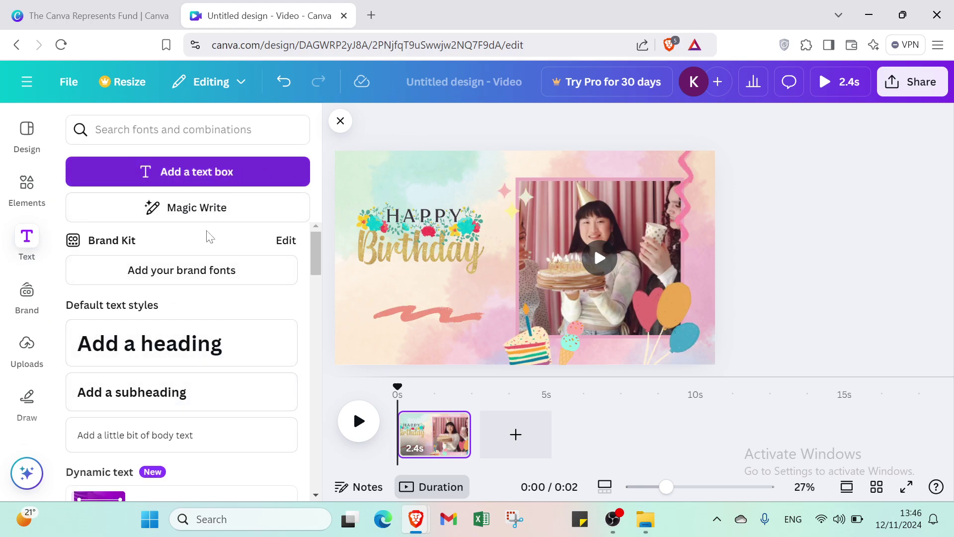
{"action": "left_click", "coordinate": [198, 338]}
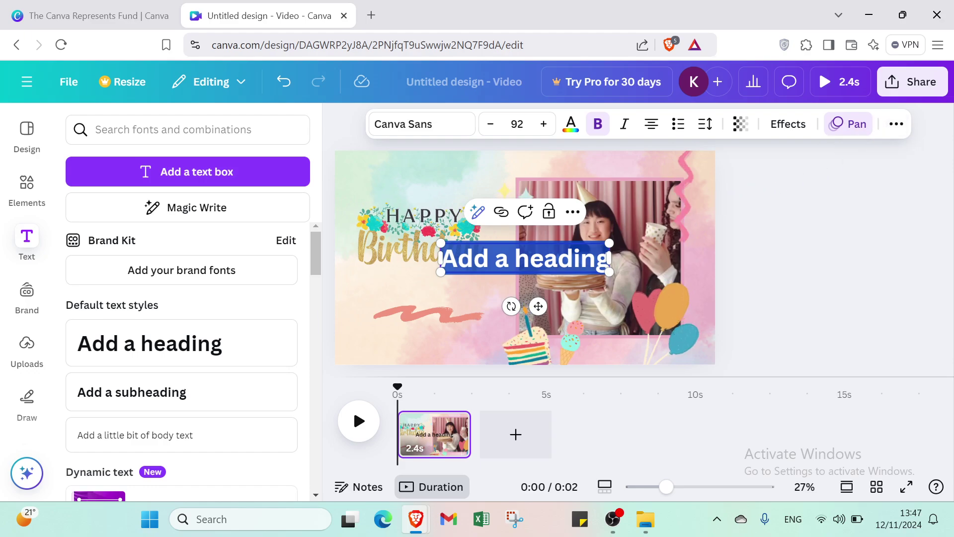
{"action": "key", "text": "shift+F10"}
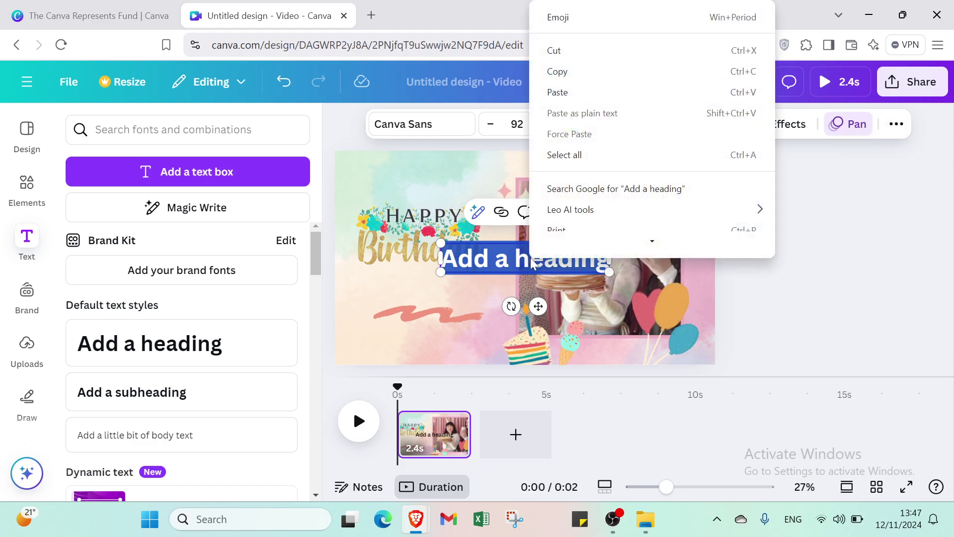
{"action": "key", "text": "Escape"}
{"action": "key", "text": "Escape"}
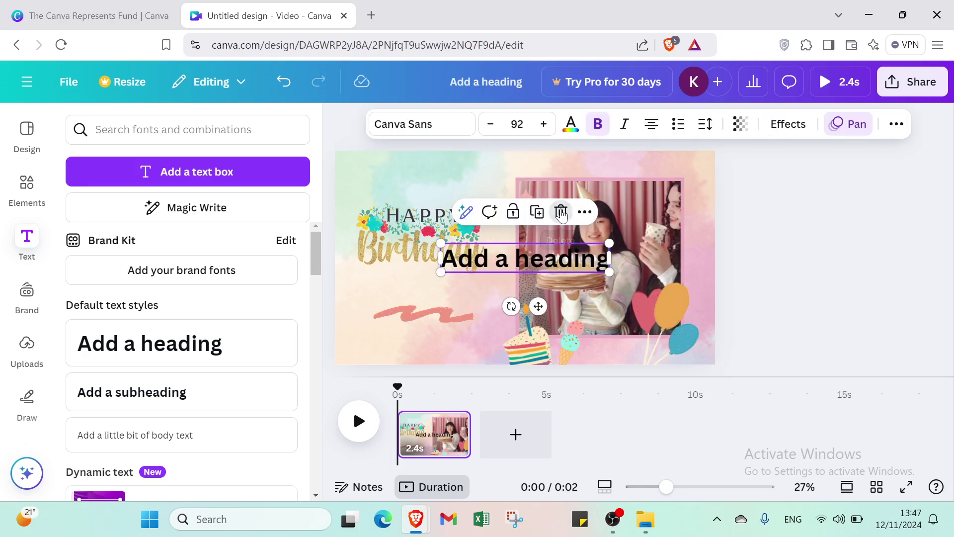
{"action": "left_click", "coordinate": [561, 213]}
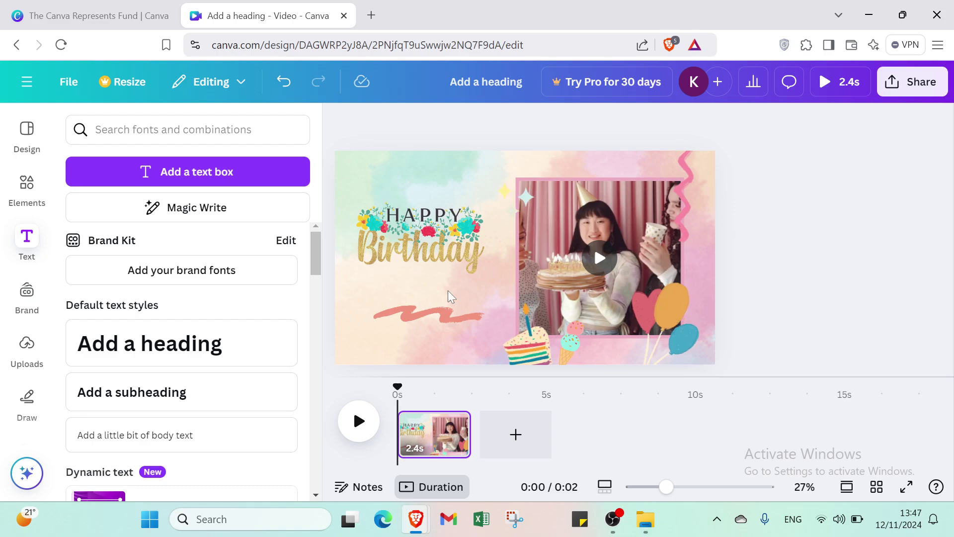
Record yourself for about 12 seconds with the default microphone in the recording studio and save the recording onto the page.
{"action": "left_click", "coordinate": [20, 368]}
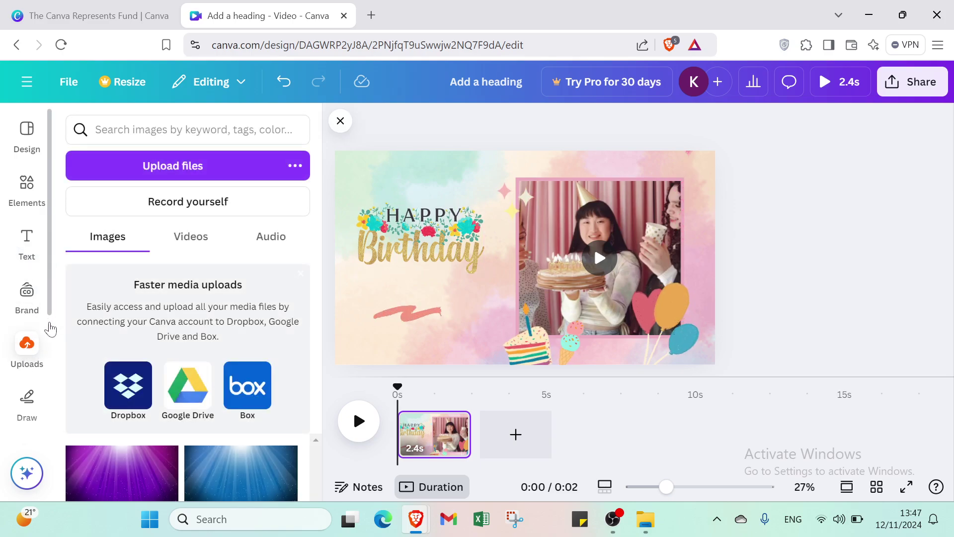
{"action": "left_click", "coordinate": [222, 200]}
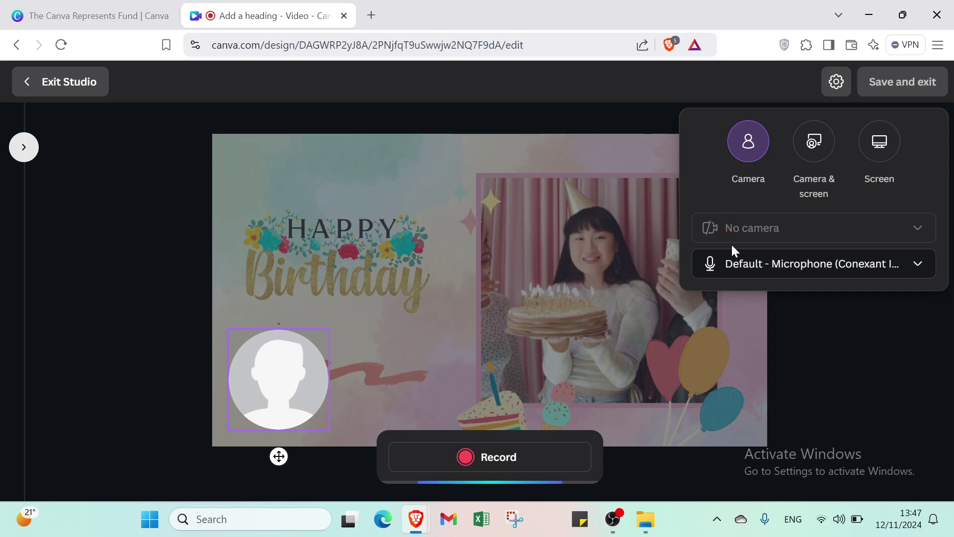
{"action": "left_click", "coordinate": [730, 276]}
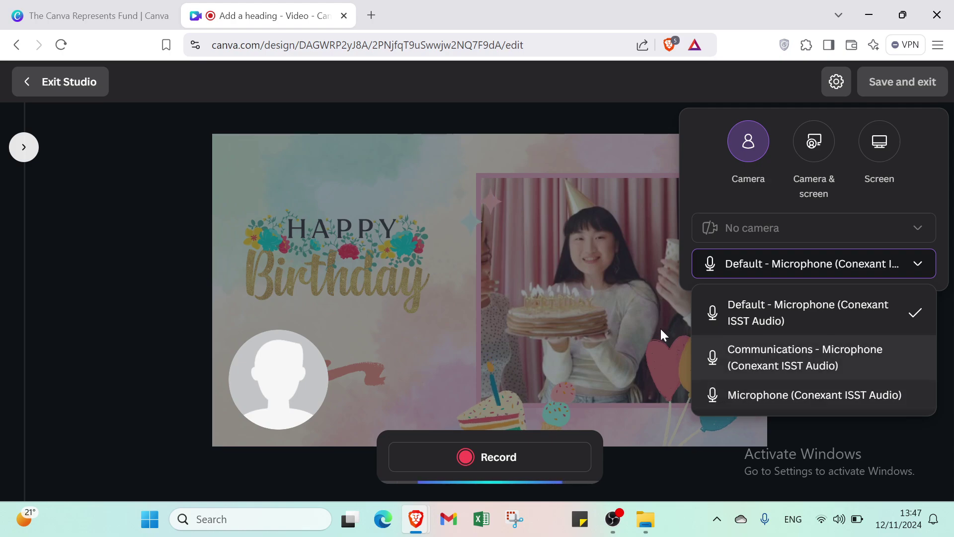
{"action": "left_click", "coordinate": [610, 266]}
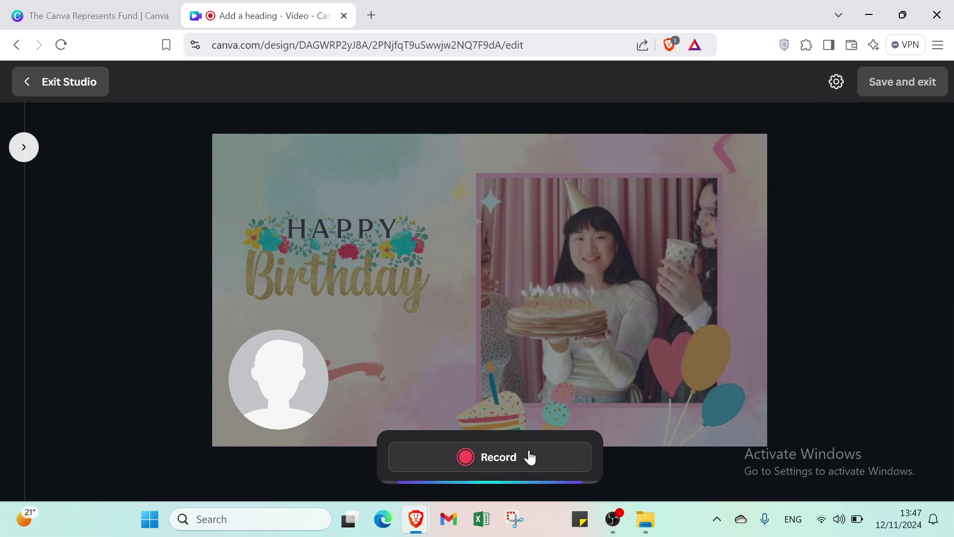
{"action": "left_click", "coordinate": [529, 457]}
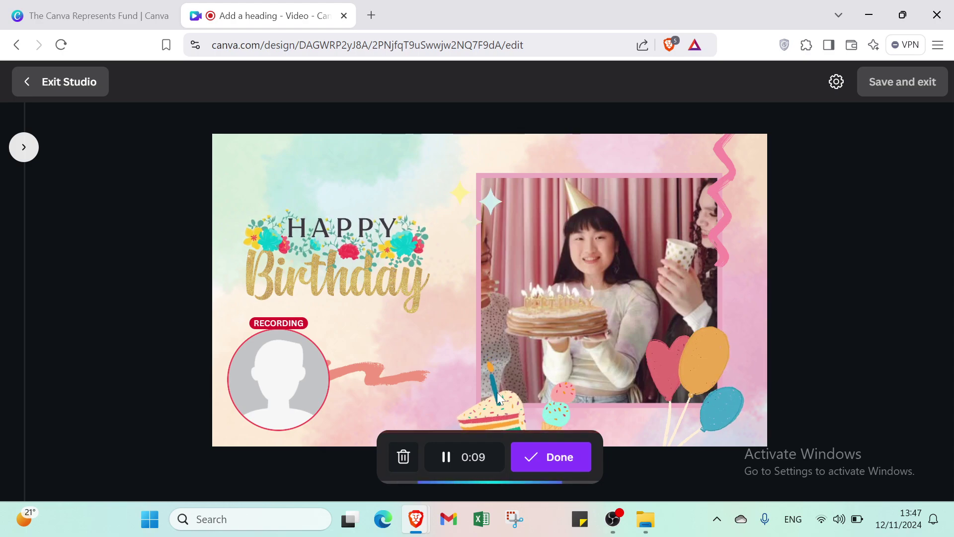
{"action": "left_click", "coordinate": [570, 470]}
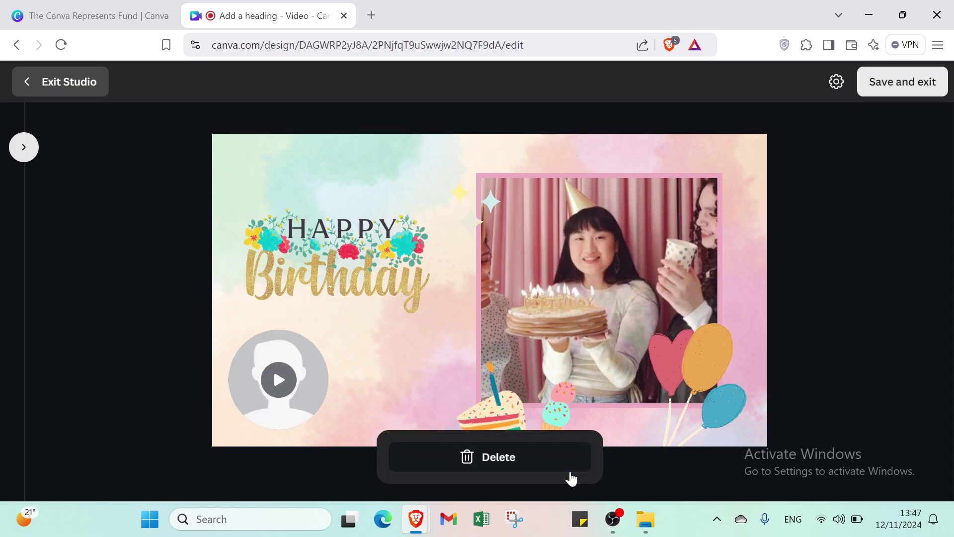
{"action": "left_click", "coordinate": [909, 93]}
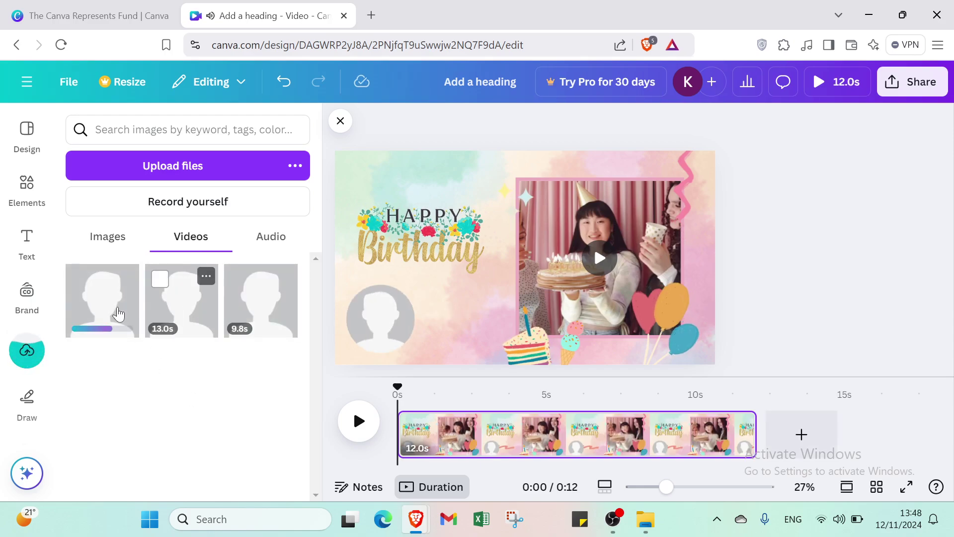
Add the 9.8 s uploaded video to the page and delete it again.
{"action": "left_click", "coordinate": [255, 314]}
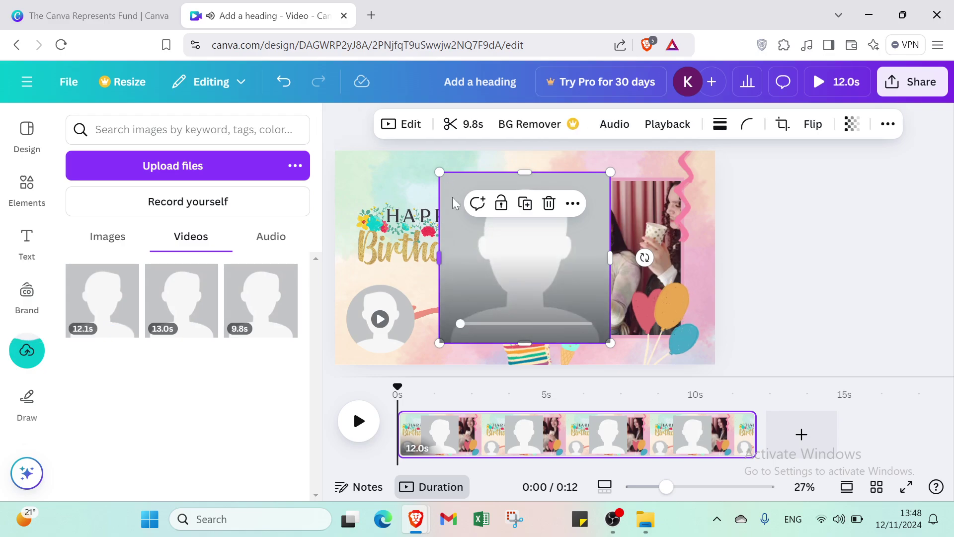
{"action": "left_click", "coordinate": [548, 203]}
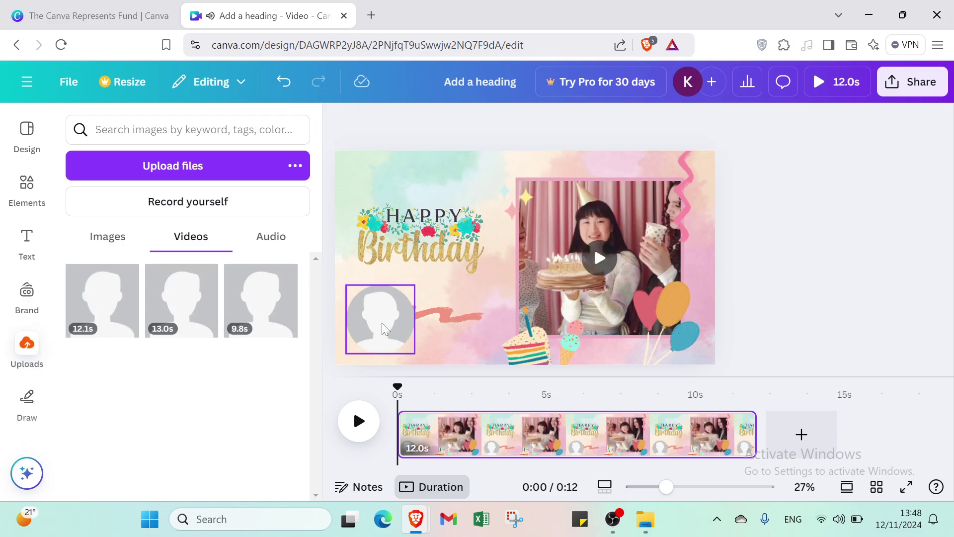
Shrink the circular recording and move it above the start of the floral "Happy Birthday" graphic.
{"action": "left_click", "coordinate": [380, 319]}
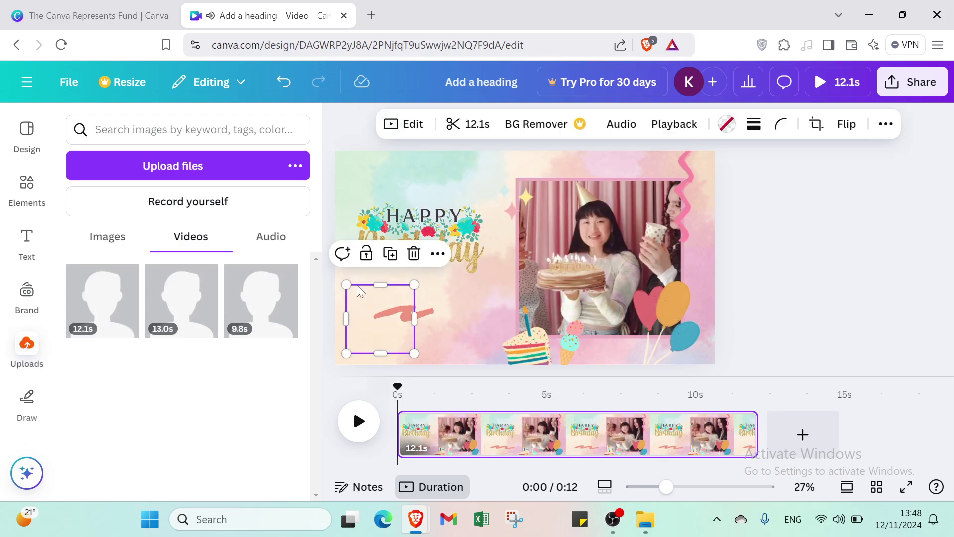
{"action": "left_click_drag", "start_coordinate": [346, 285], "coordinate": [367, 172]}
{"action": "left_click", "coordinate": [420, 180]}
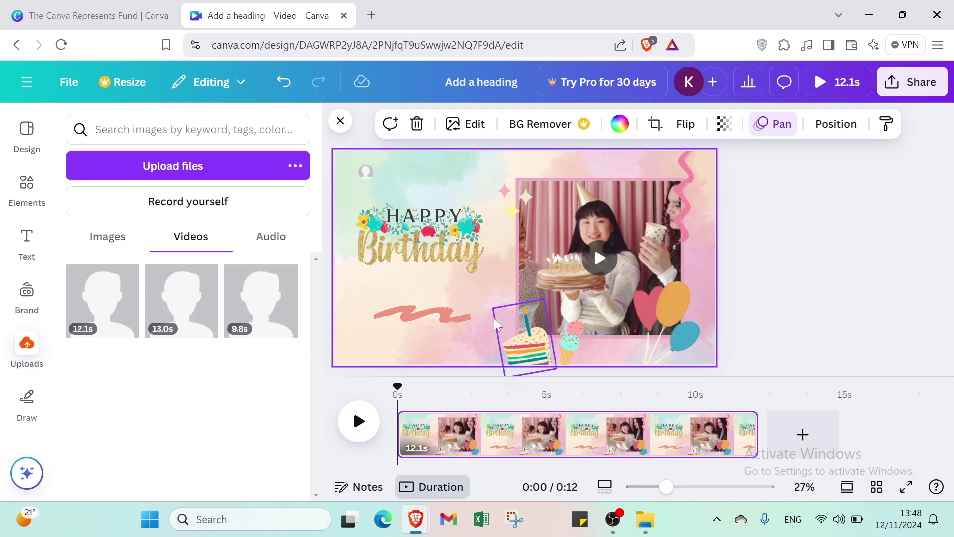
Play a preview of the video with the small recording and close the preview.
{"action": "left_click", "coordinate": [822, 81]}
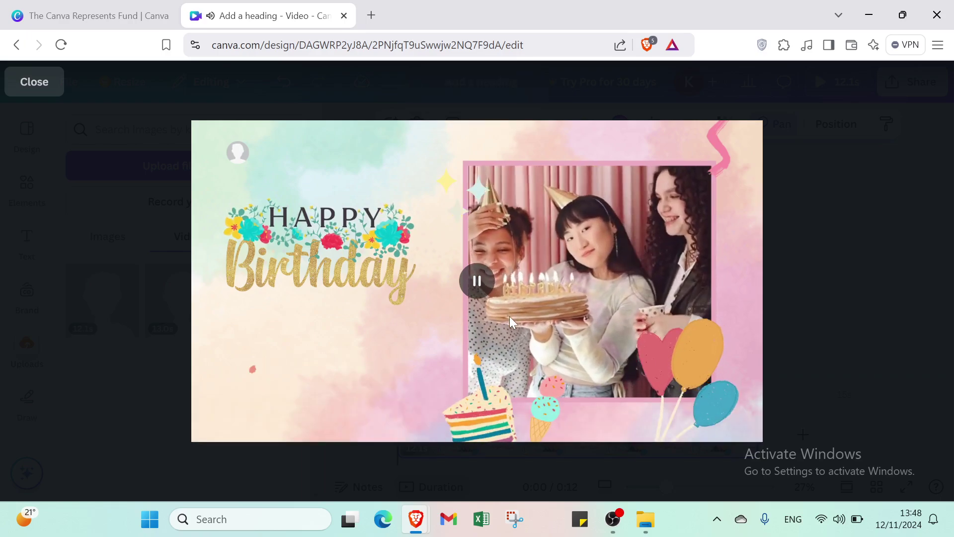
{"action": "mouse_move", "coordinate": [472, 283]}
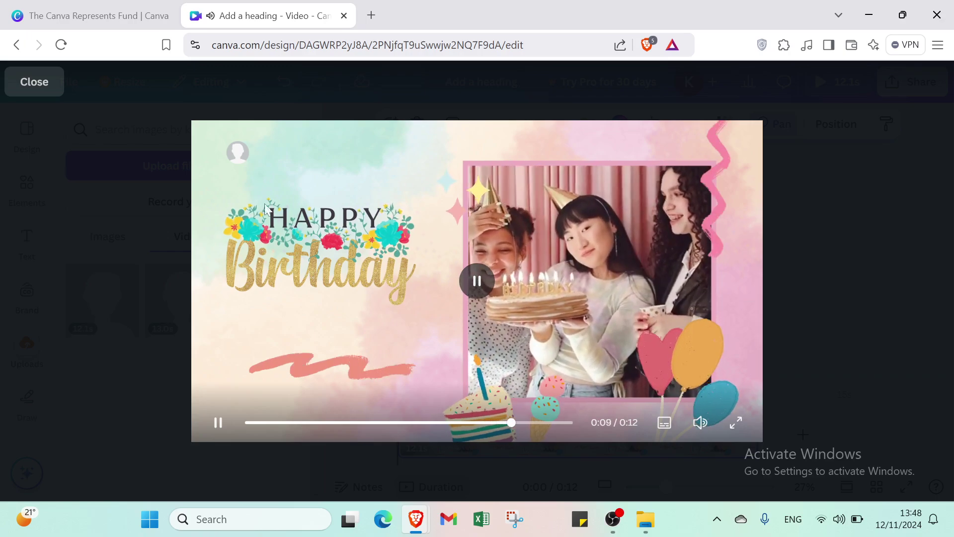
{"action": "left_click", "coordinate": [44, 94]}
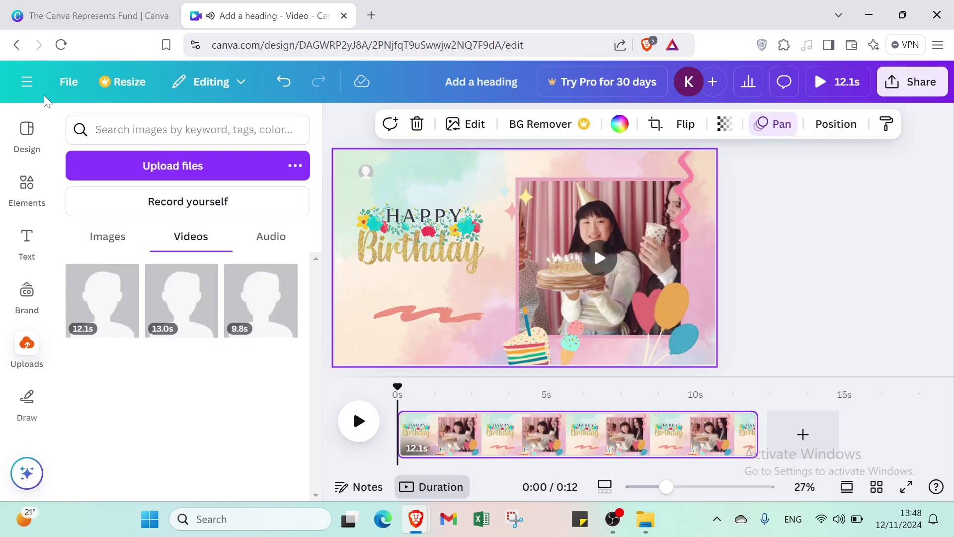
Look at the drawing tools and open the library of Canva apps.
{"action": "left_click", "coordinate": [27, 398]}
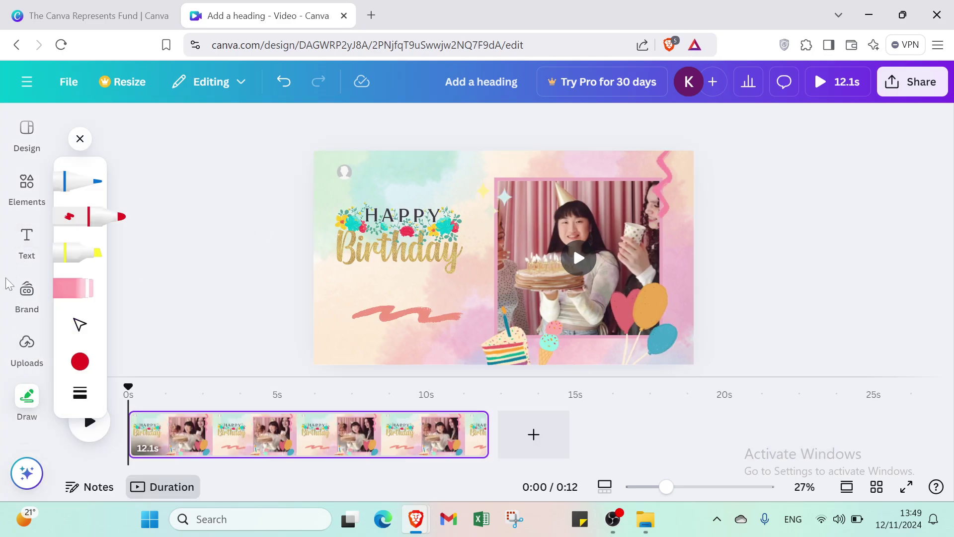
{"action": "scroll", "coordinate": [10, 286], "scroll_direction": "down", "scroll_amount": 4}
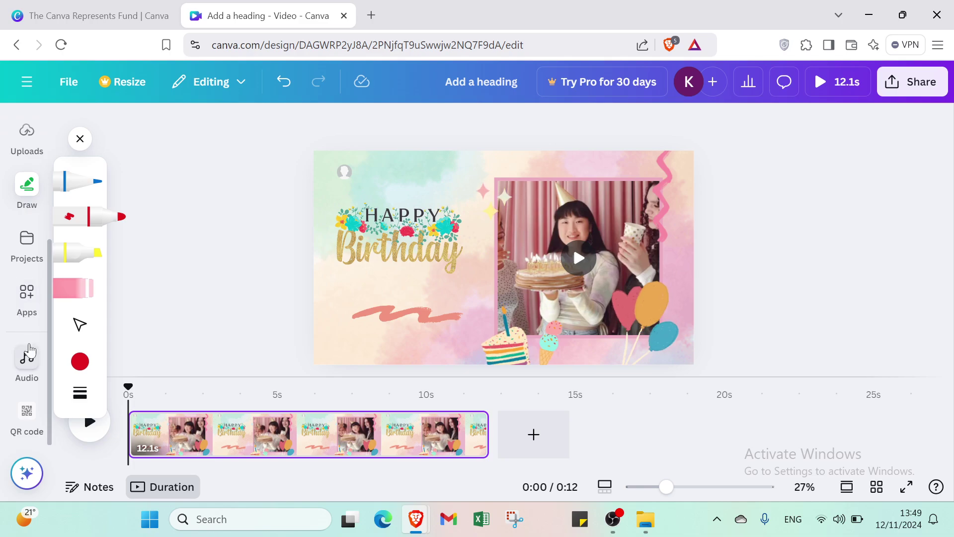
{"action": "left_click", "coordinate": [27, 297]}
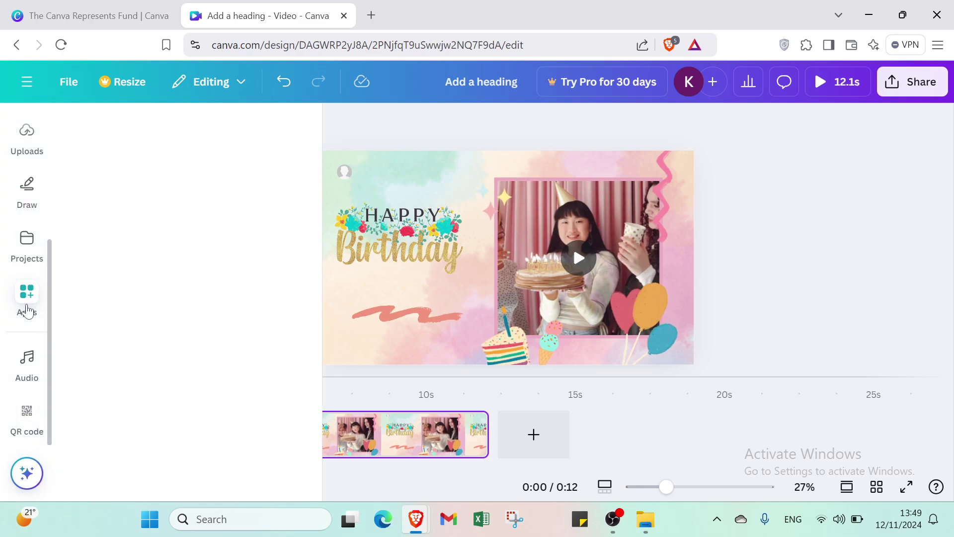
Delete the small circular recording together with its frame from the page.
{"action": "left_click", "coordinate": [345, 170]}
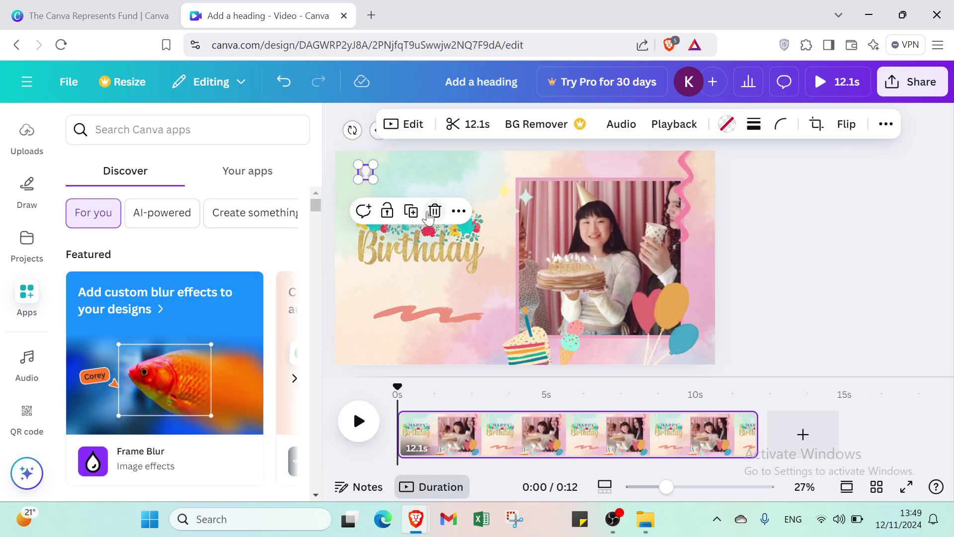
{"action": "left_click", "coordinate": [434, 211]}
{"action": "scroll", "coordinate": [144, 308], "scroll_direction": "down", "scroll_amount": 2}
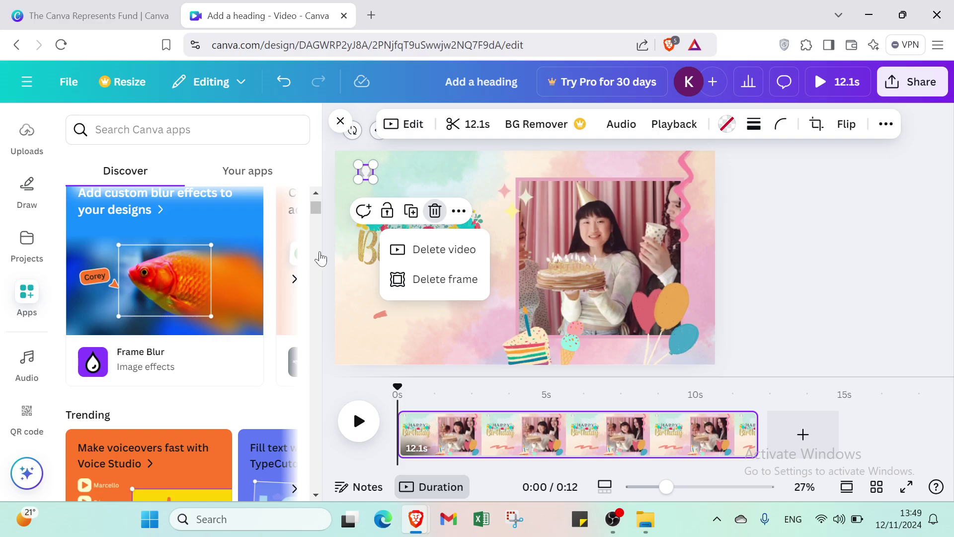
{"action": "left_click", "coordinate": [404, 279]}
Look through the featured apps and the audio categories, and list the "Happy birthday" tracks.
{"action": "scroll", "coordinate": [150, 300], "scroll_direction": "down", "scroll_amount": 5}
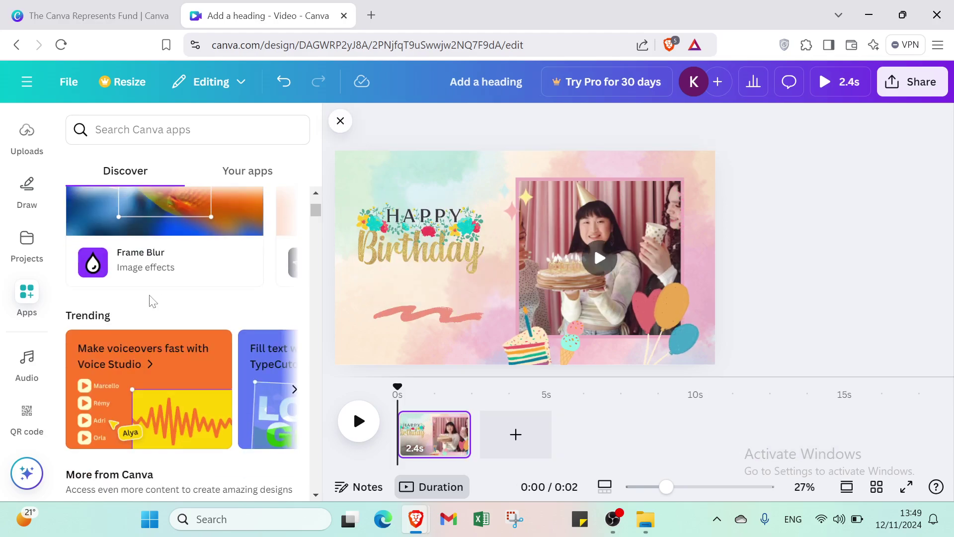
{"action": "scroll", "coordinate": [149, 298], "scroll_direction": "down", "scroll_amount": 3}
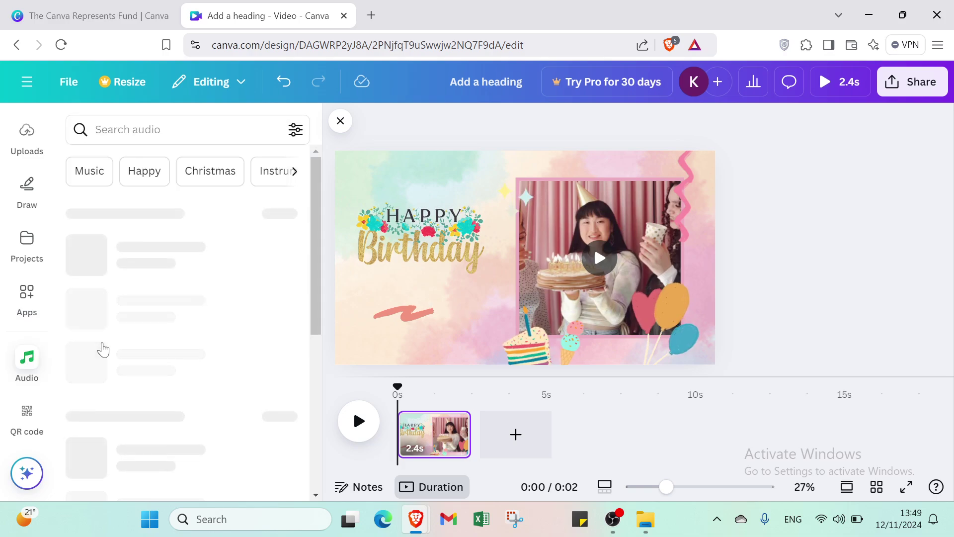
{"action": "left_click", "coordinate": [292, 172]}
{"action": "left_click", "coordinate": [292, 172]}
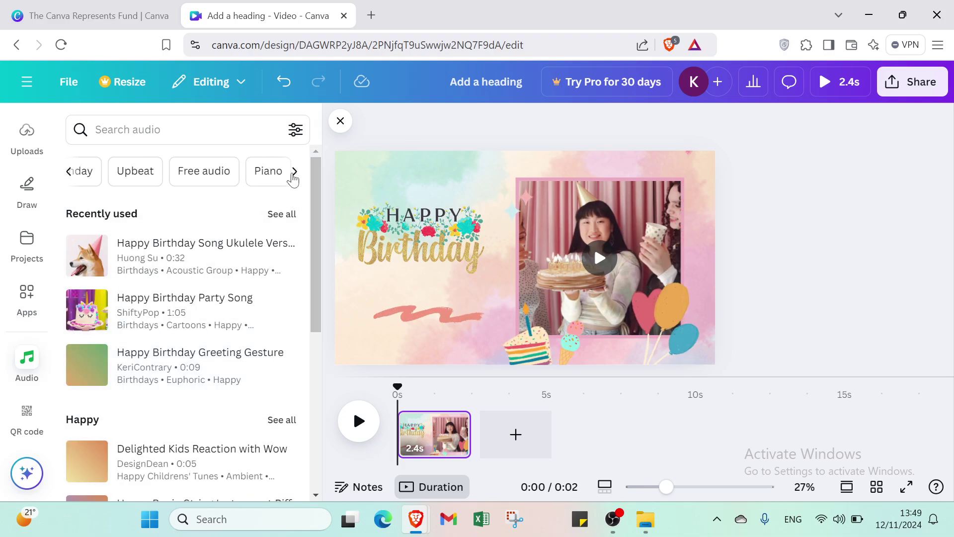
{"action": "left_click", "coordinate": [69, 174]}
{"action": "left_click", "coordinate": [213, 175]}
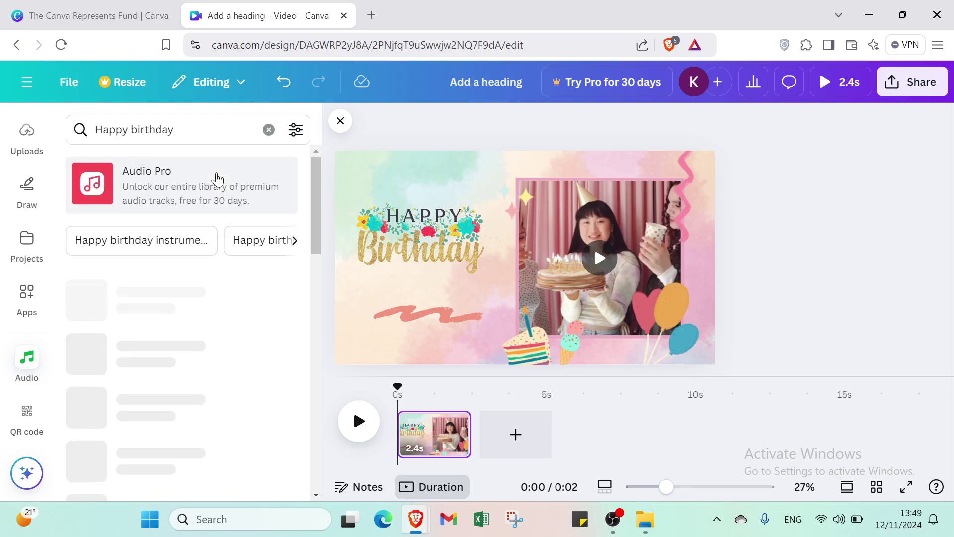
{"action": "mouse_move", "coordinate": [148, 339]}
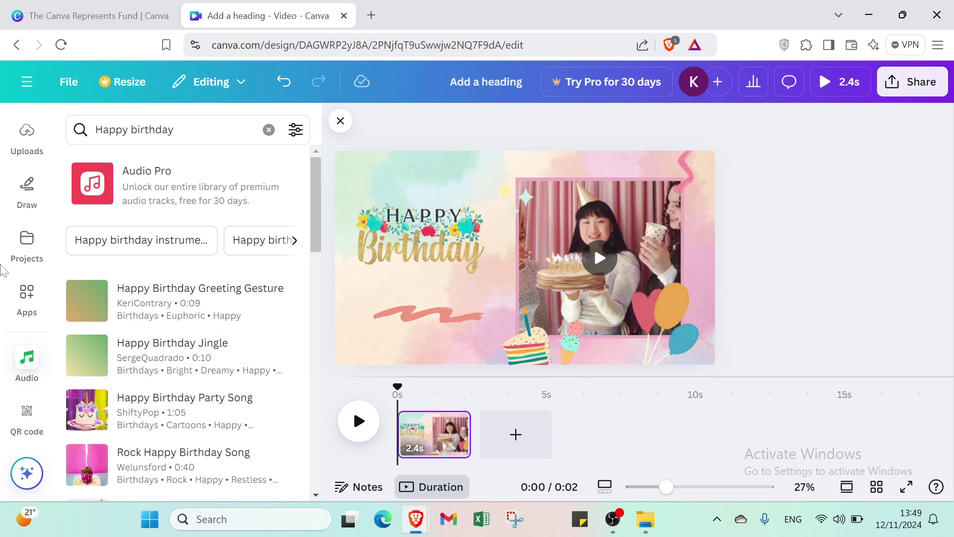
Return to the "video birthday" templates, close them, and play a preview of the video.
{"action": "scroll", "coordinate": [36, 155], "scroll_direction": "up", "scroll_amount": 3}
{"action": "left_click", "coordinate": [27, 130]}
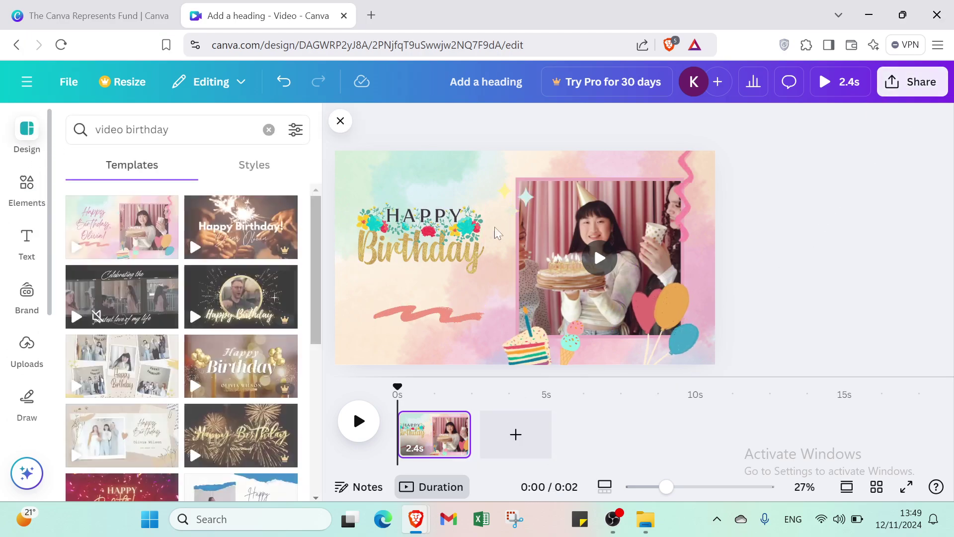
{"action": "left_click", "coordinate": [340, 121]}
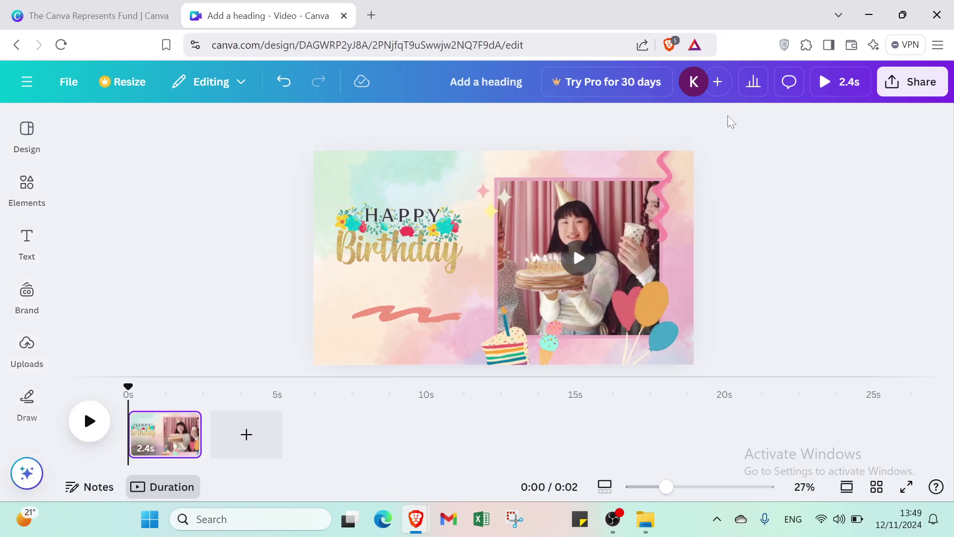
{"action": "left_click", "coordinate": [827, 84]}
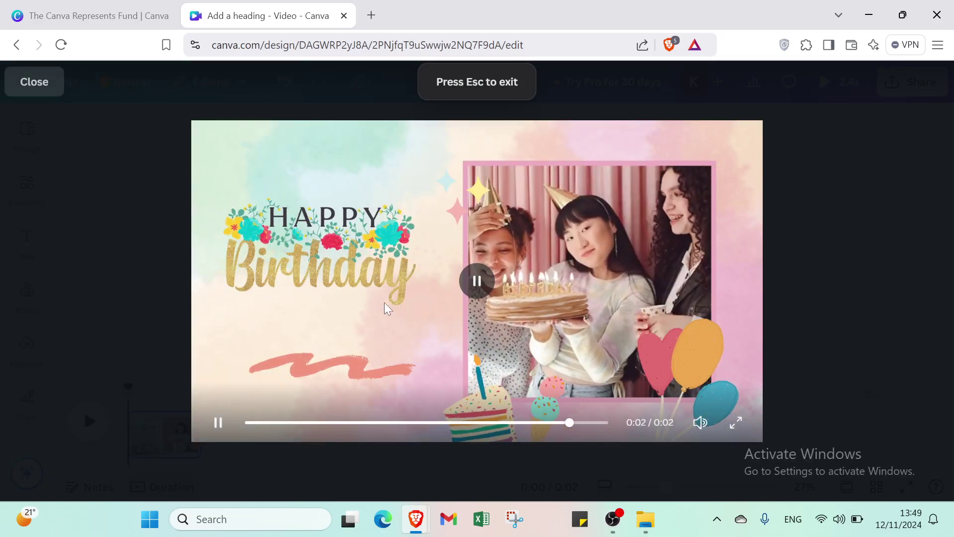
{"action": "key", "text": "Escape"}
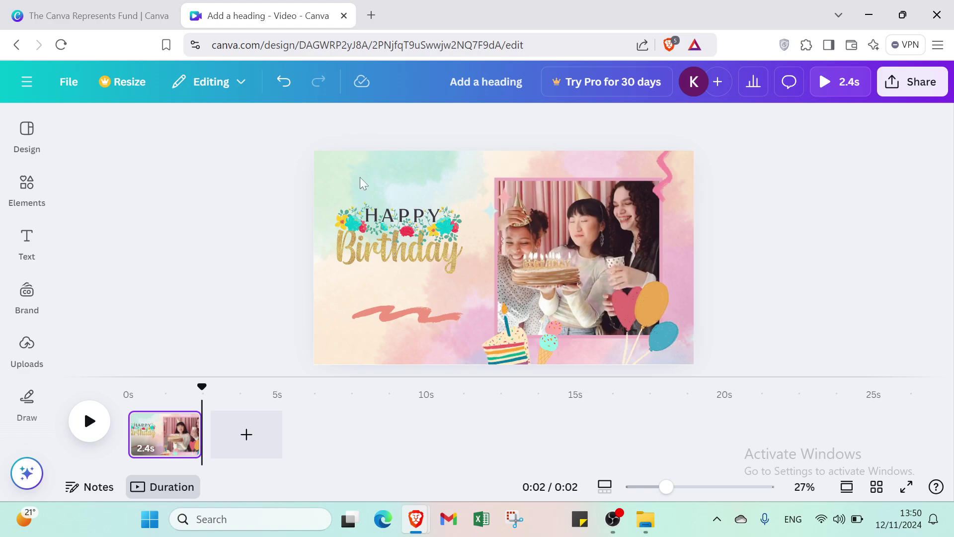
Examine the sharing and publishing options for the design, including the Present settings, without publishing.
{"action": "left_click", "coordinate": [889, 87]}
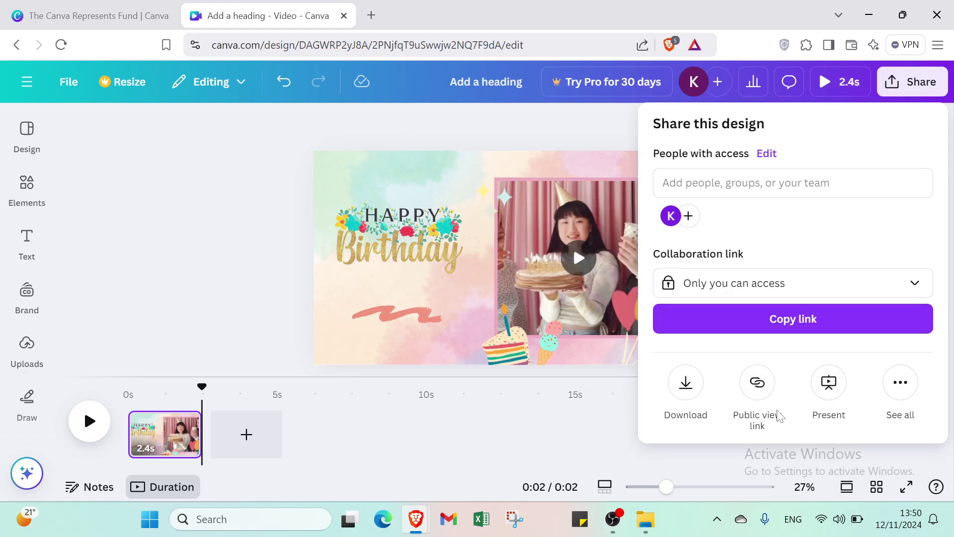
{"action": "left_click", "coordinate": [894, 387]}
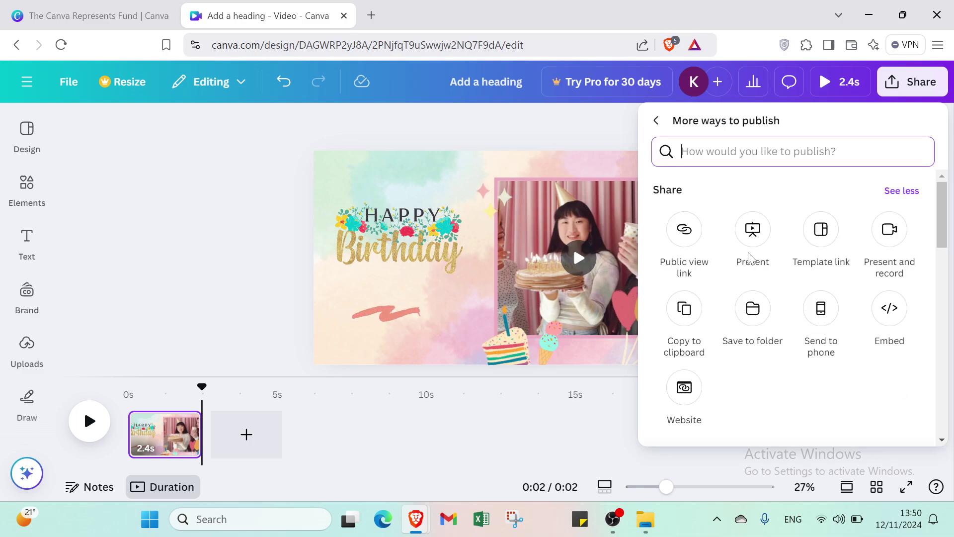
{"action": "left_click", "coordinate": [656, 121]}
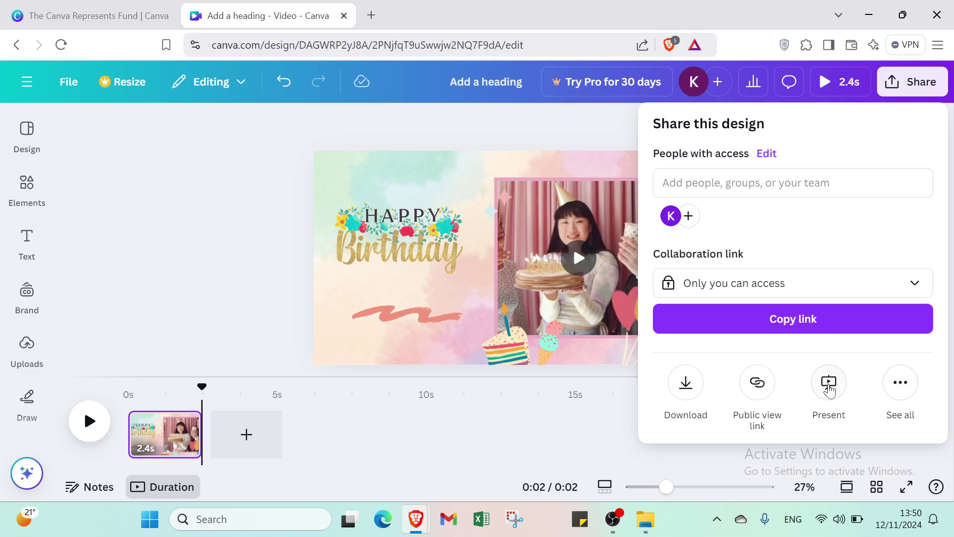
{"action": "left_click", "coordinate": [899, 382]}
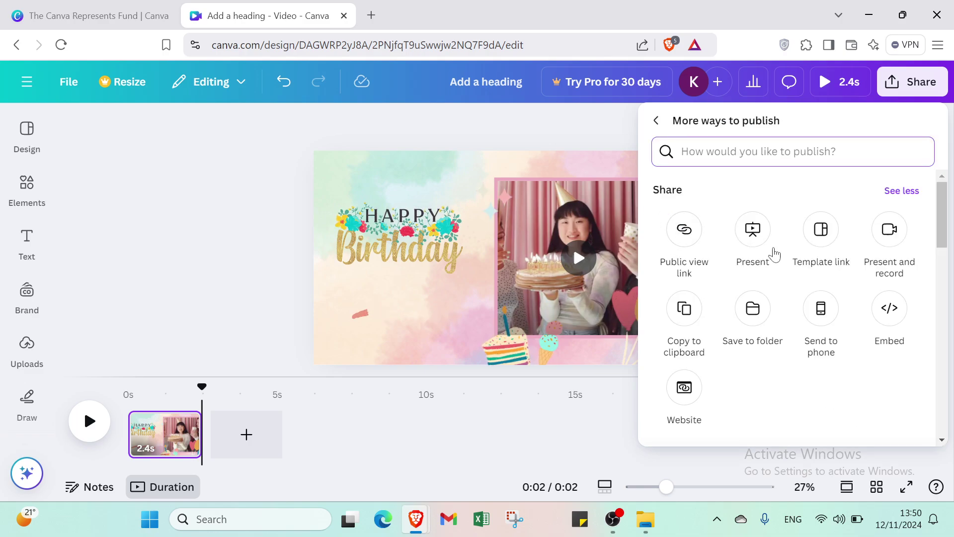
{"action": "left_click", "coordinate": [752, 230]}
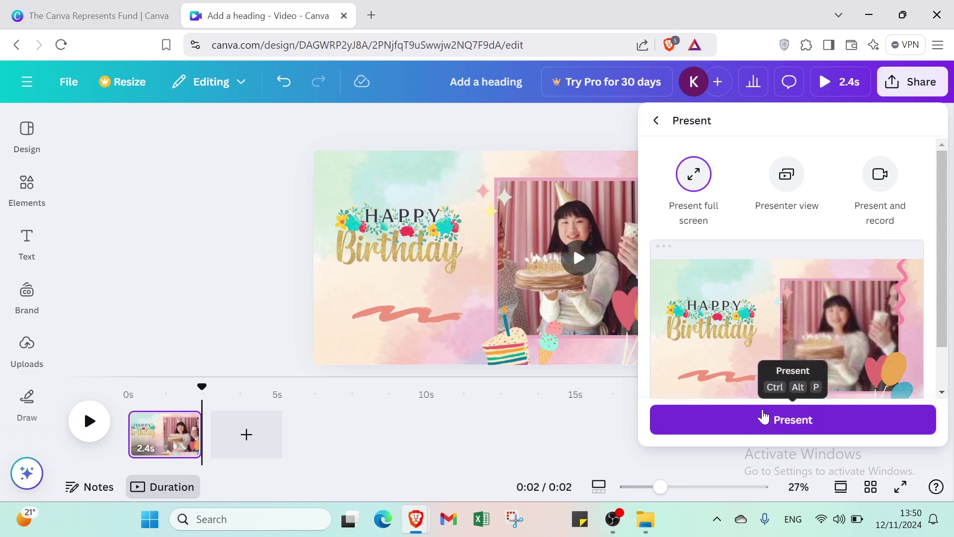
{"action": "left_click", "coordinate": [656, 122]}
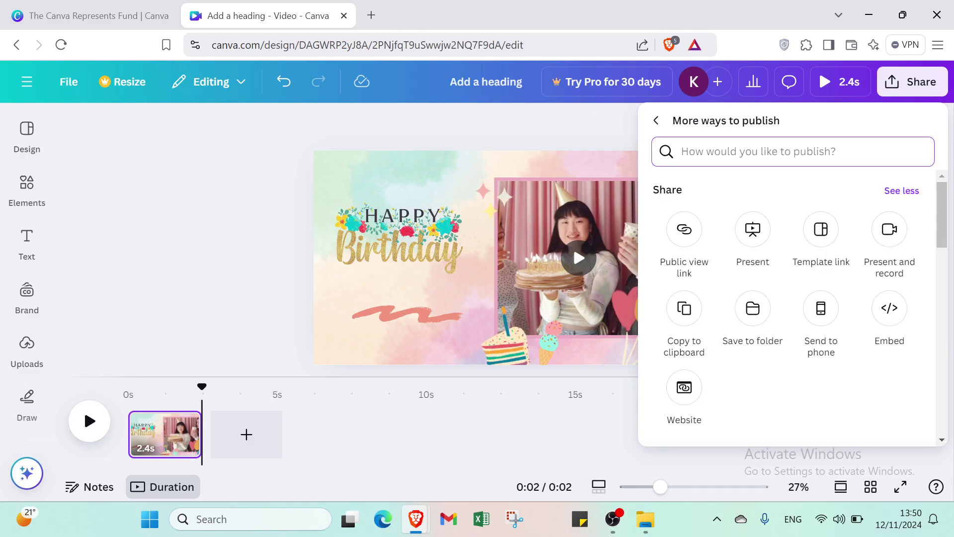
{"action": "left_click", "coordinate": [298, 108]}
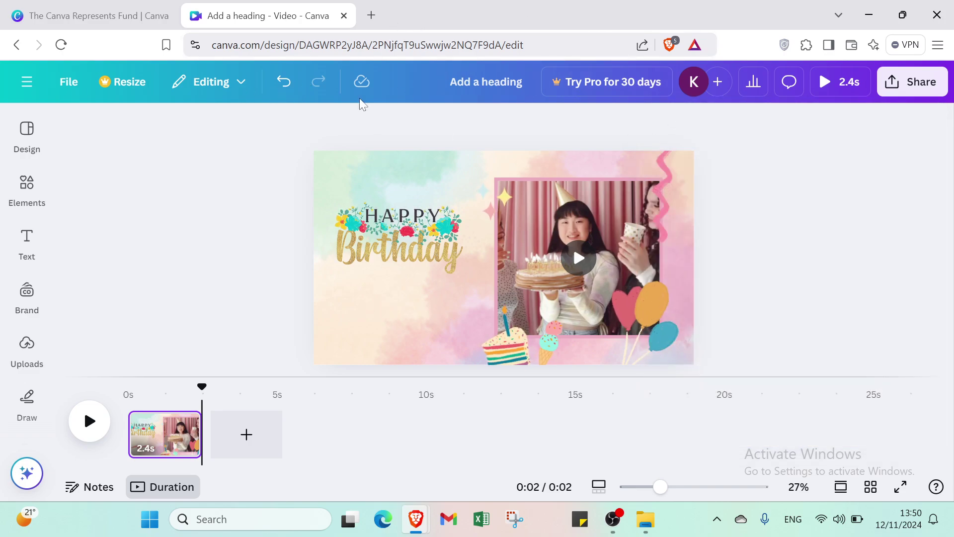
Undo all edits to the design until the page is blank.
{"action": "left_click", "coordinate": [281, 84]}
{"action": "left_click", "coordinate": [281, 84]}
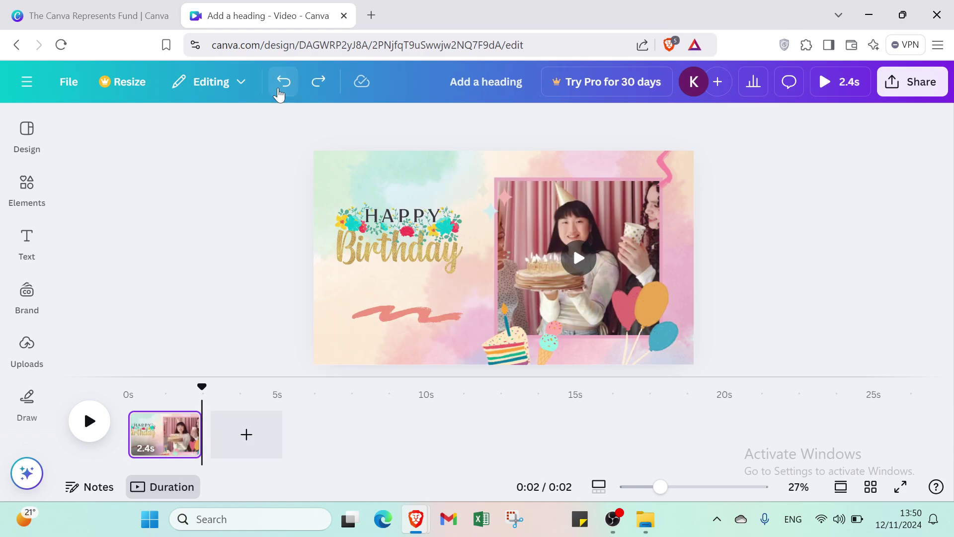
{"action": "left_click", "coordinate": [280, 85]}
{"action": "left_click", "coordinate": [281, 84]}
{"action": "left_click", "coordinate": [282, 87]}
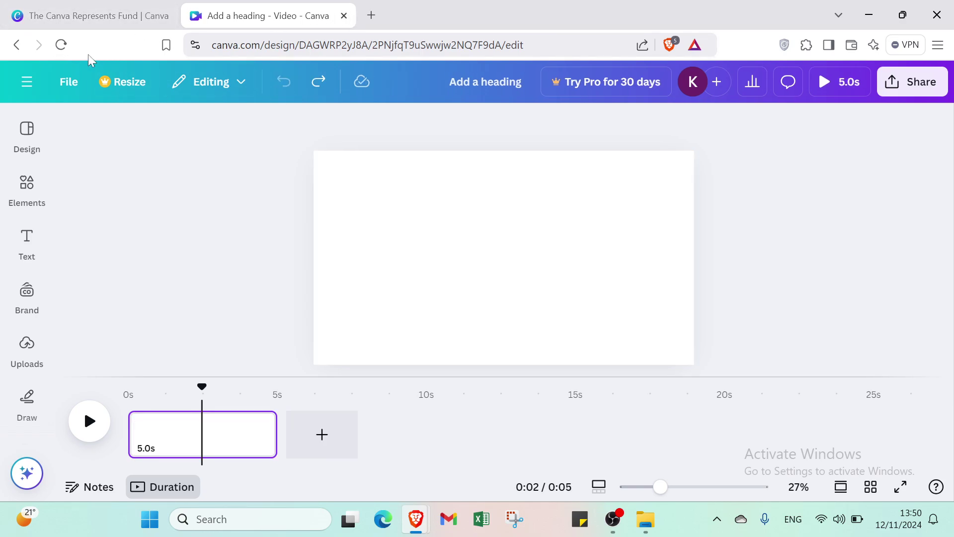
Leave the design for the Canva home page and switch to the open Canva Represents Fund page.
{"action": "left_click", "coordinate": [17, 45]}
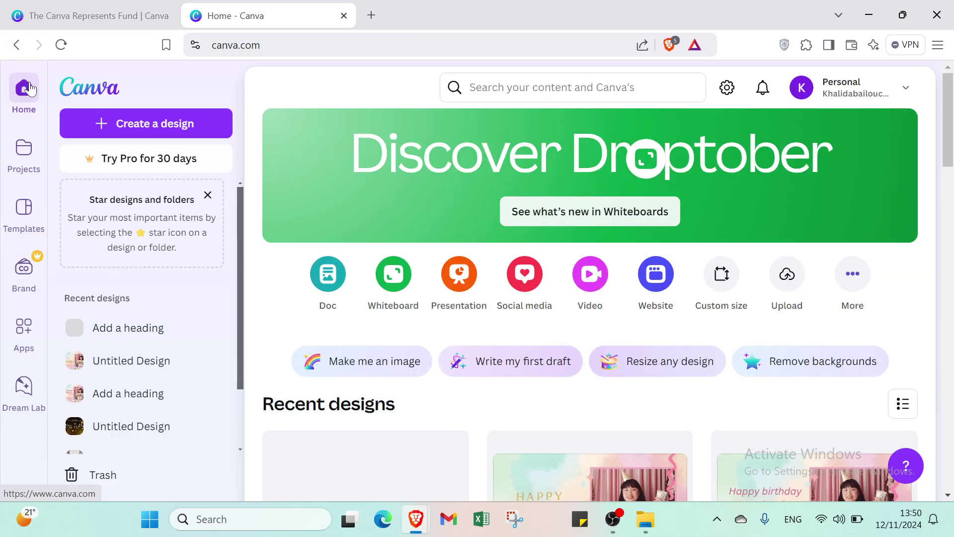
{"action": "left_click", "coordinate": [102, 16]}
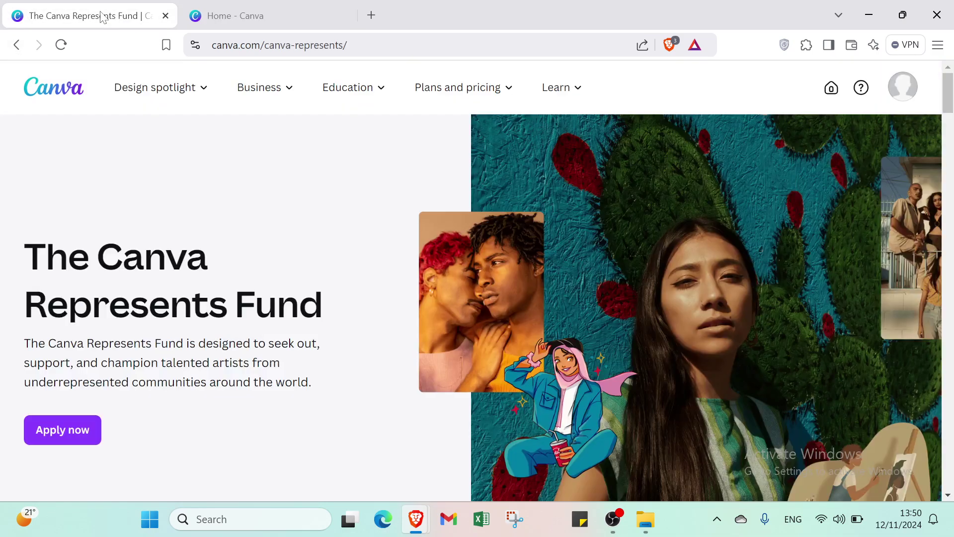
{"action": "left_click", "coordinate": [231, 18]}
{"action": "left_click", "coordinate": [132, 21]}
{"action": "mouse_move", "coordinate": [259, 87]}
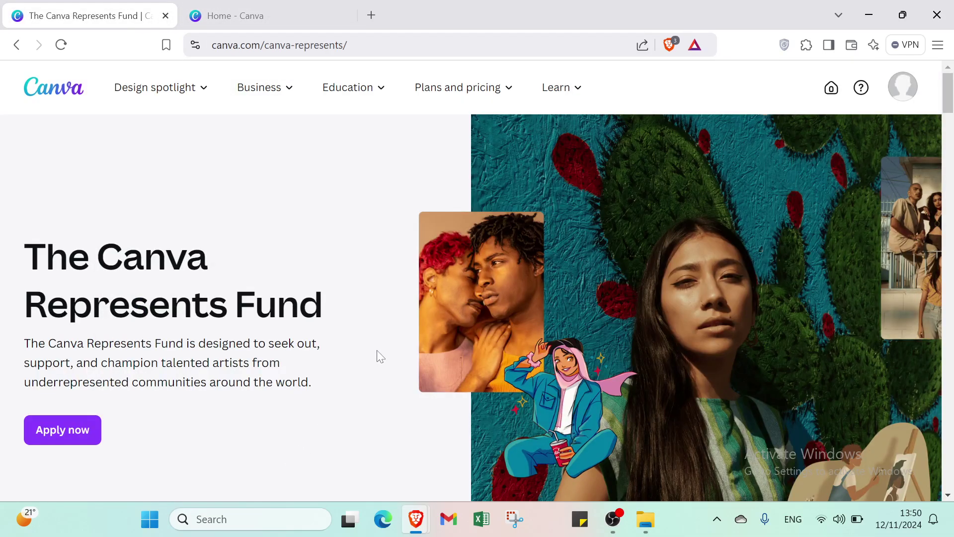